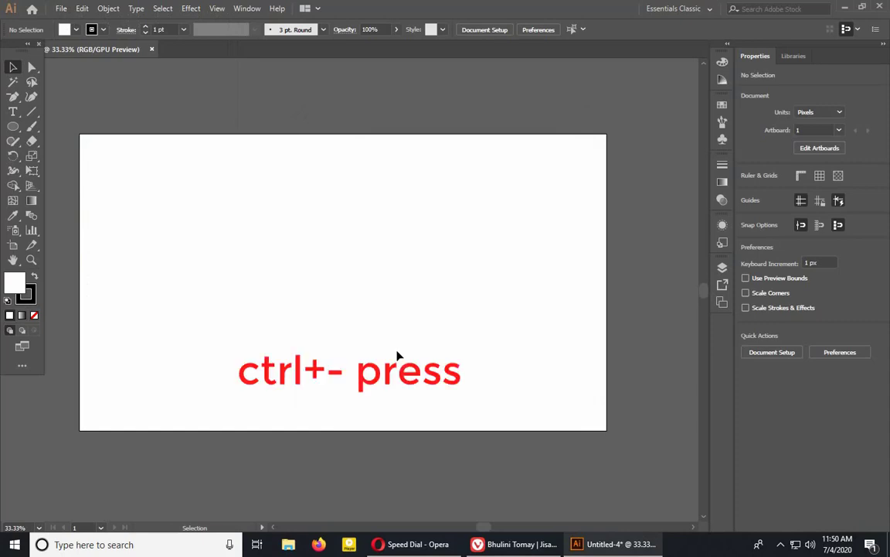
# - Activate the Polygon tool and set its appearance to no fill with a white stroke
pyautogui.hotkey('ctrl', '-')
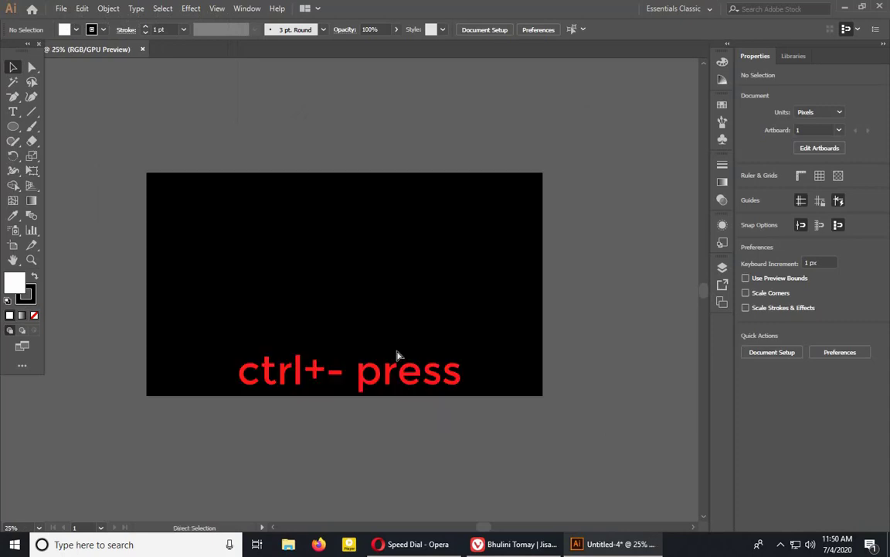
pyautogui.hotkey('ctrl', '+')
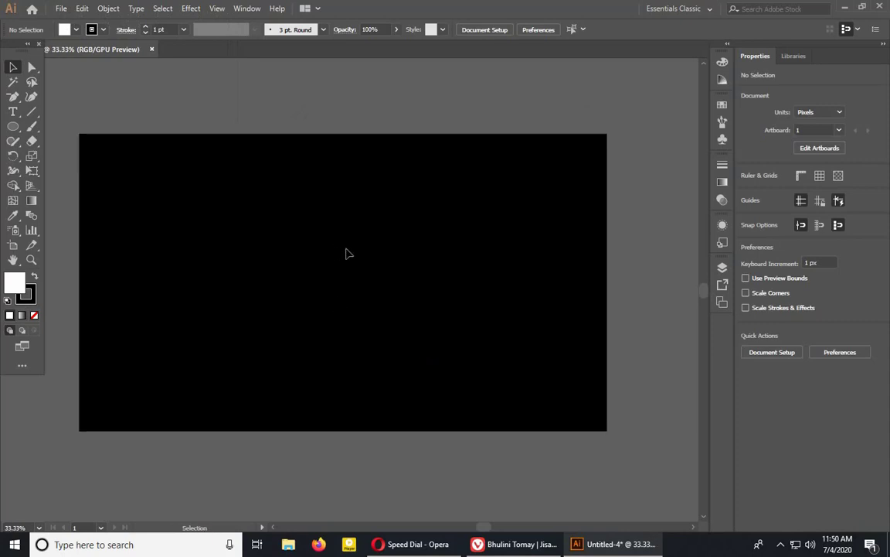
pyautogui.click(14, 128)
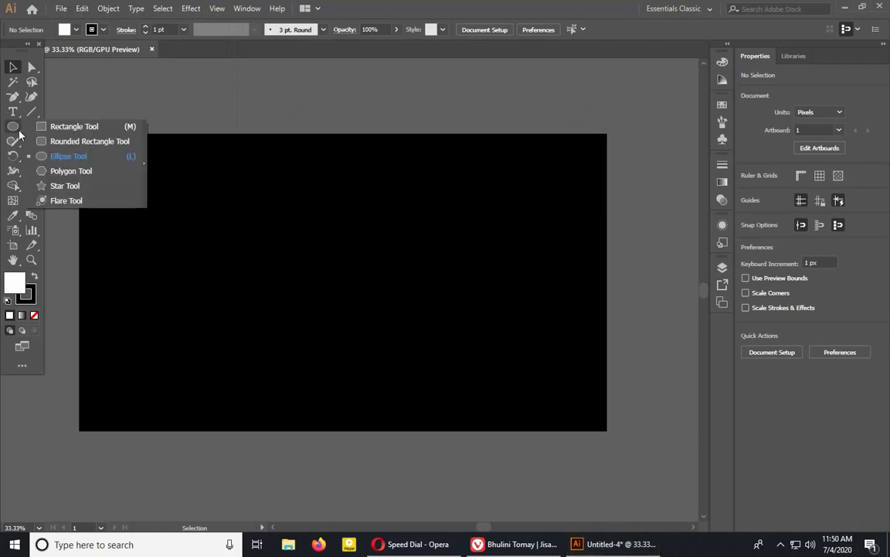
pyautogui.click(59, 172)
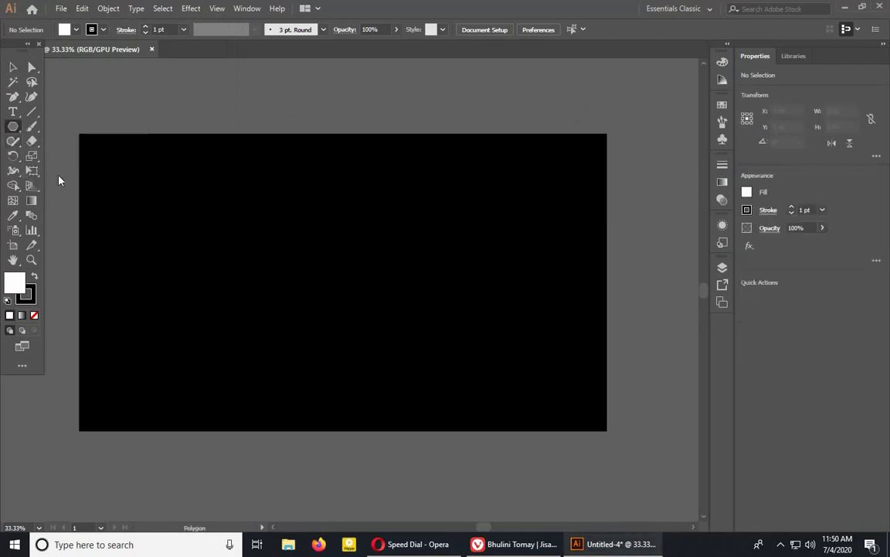
pyautogui.click(64, 29)
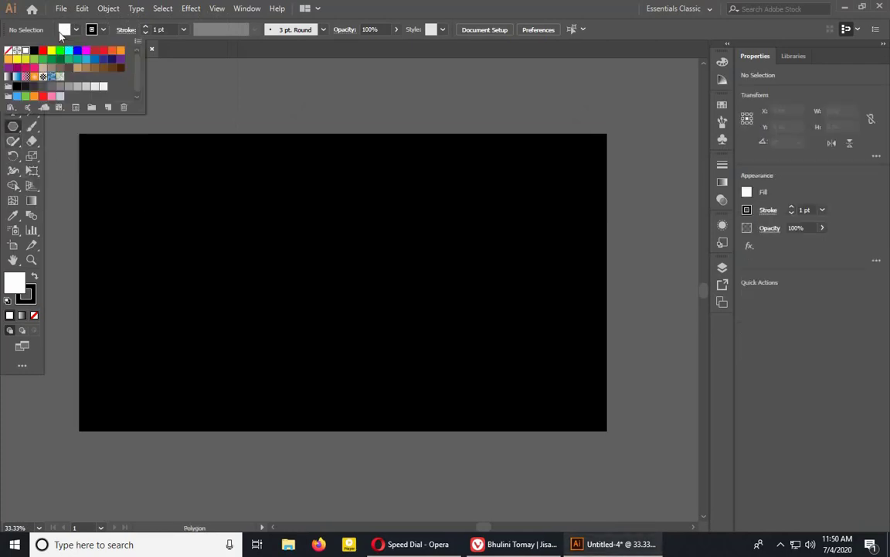
pyautogui.click(9, 50)
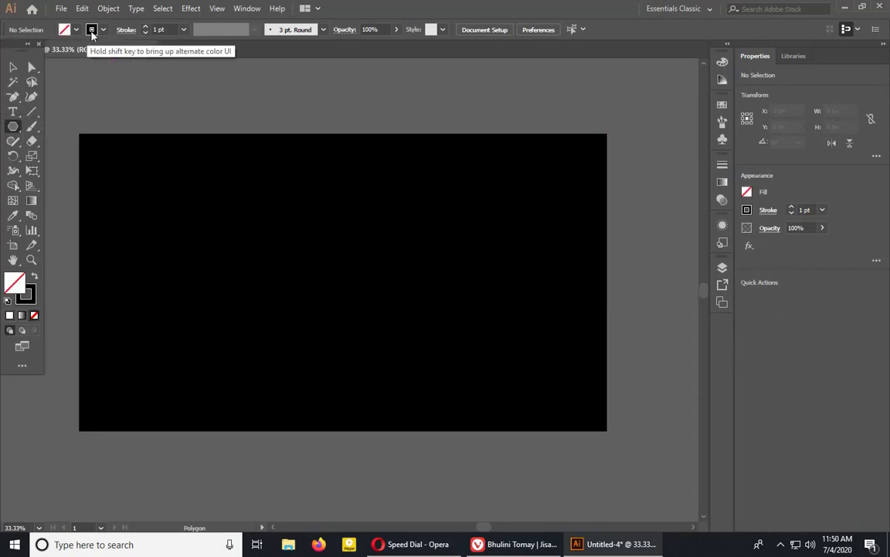
pyautogui.click(91, 31)
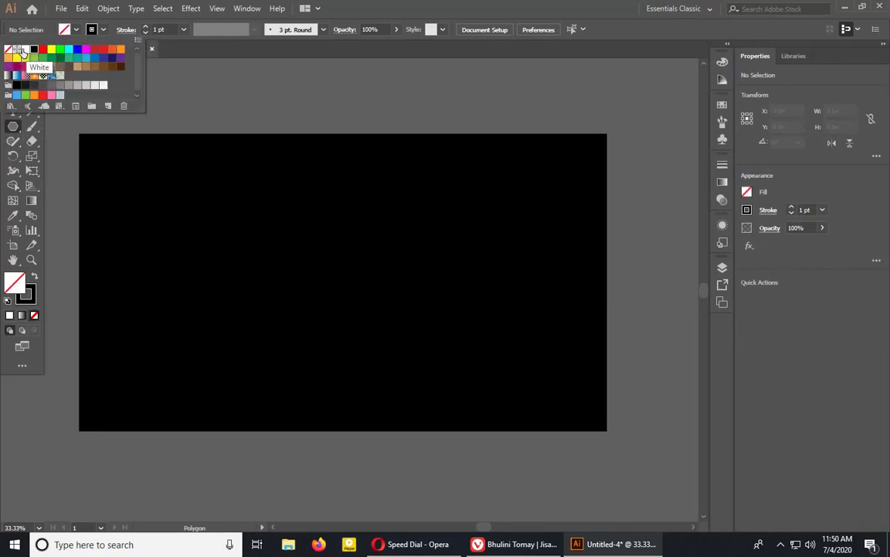
pyautogui.click(25, 49)
# - Set the stroke weight to 0.3 pt and the opacity to 50% for the new shape
pyautogui.click(172, 29)
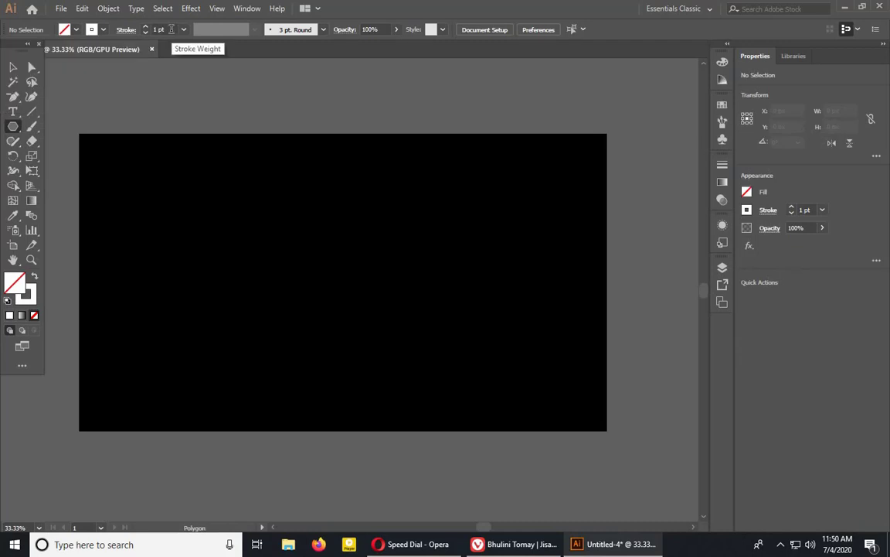
pyautogui.doubleClick(174, 29)
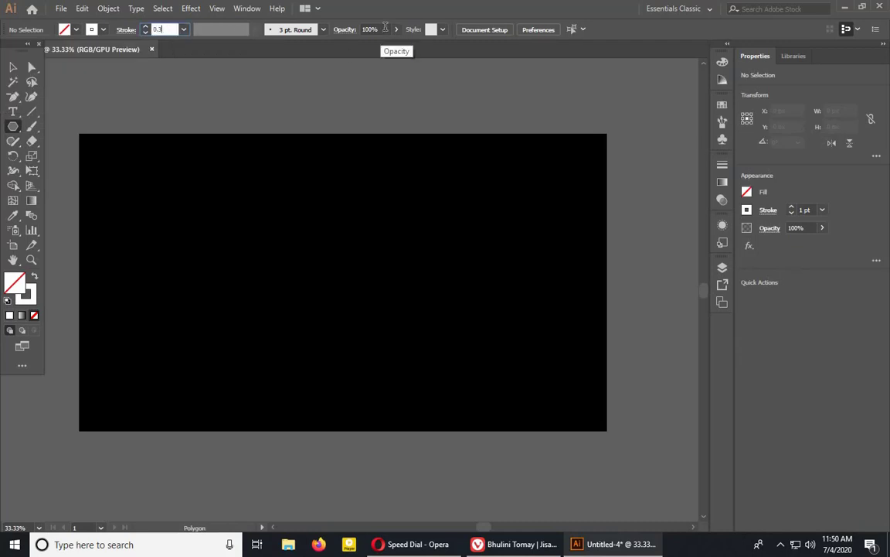
pyautogui.press('Tab')
pyautogui.write('5')
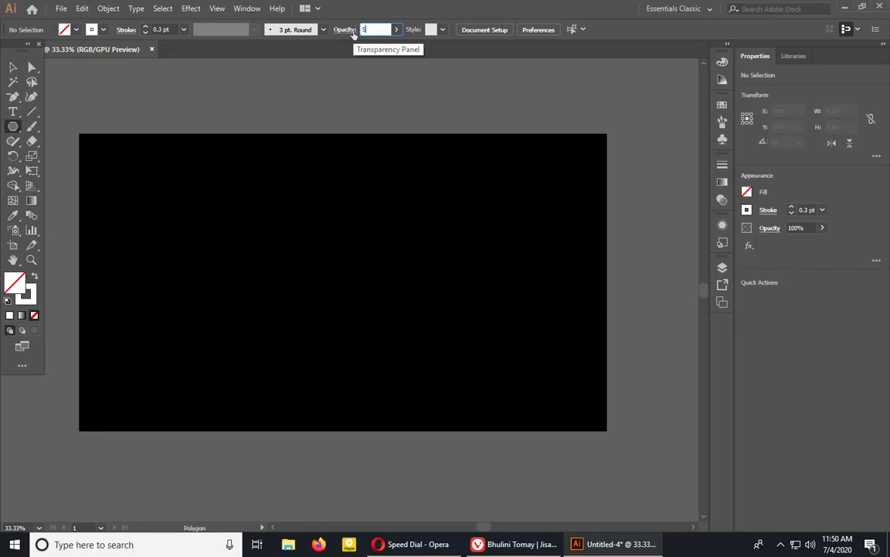
pyautogui.write('0')
# - Create a triangle with 3 sides and a 40 px radius in the artboard's upper-left area, and deselect it
pyautogui.click(182, 201)
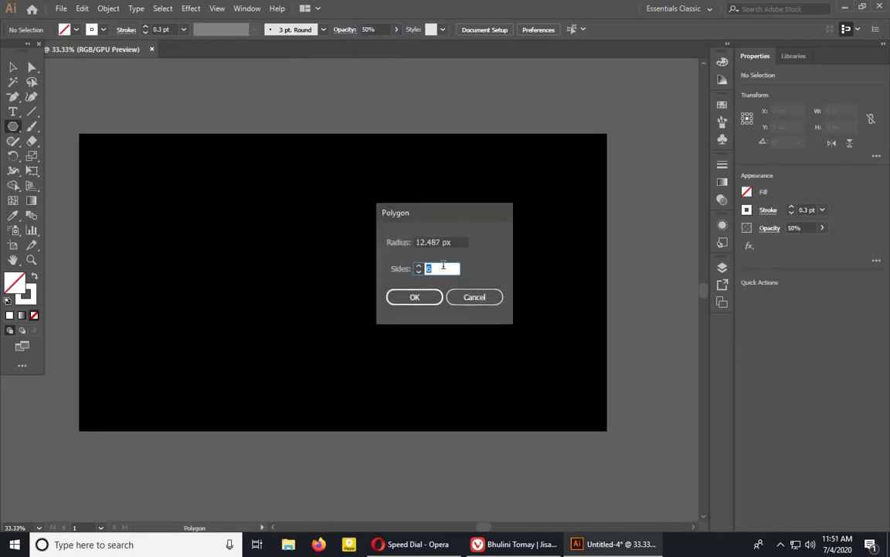
pyautogui.write('3')
pyautogui.moveTo(459, 243); pyautogui.dragTo(382, 246)
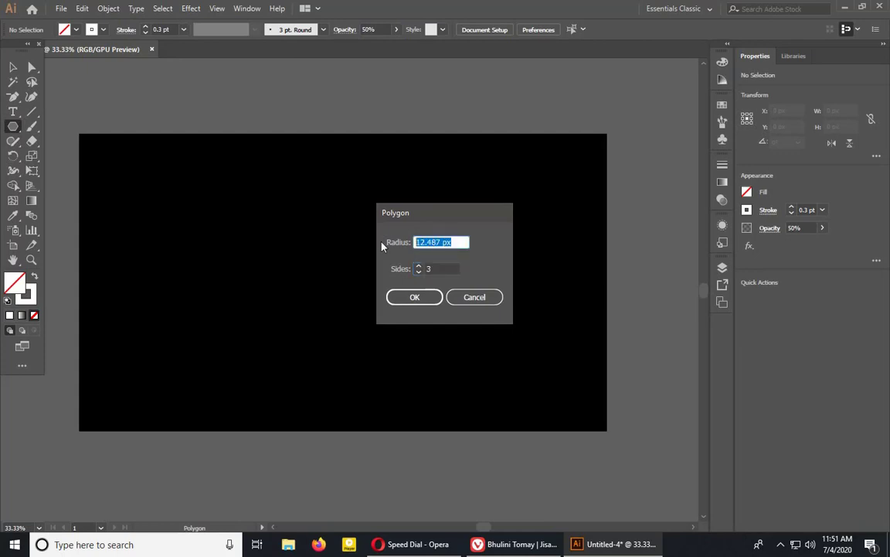
pyautogui.write('40')
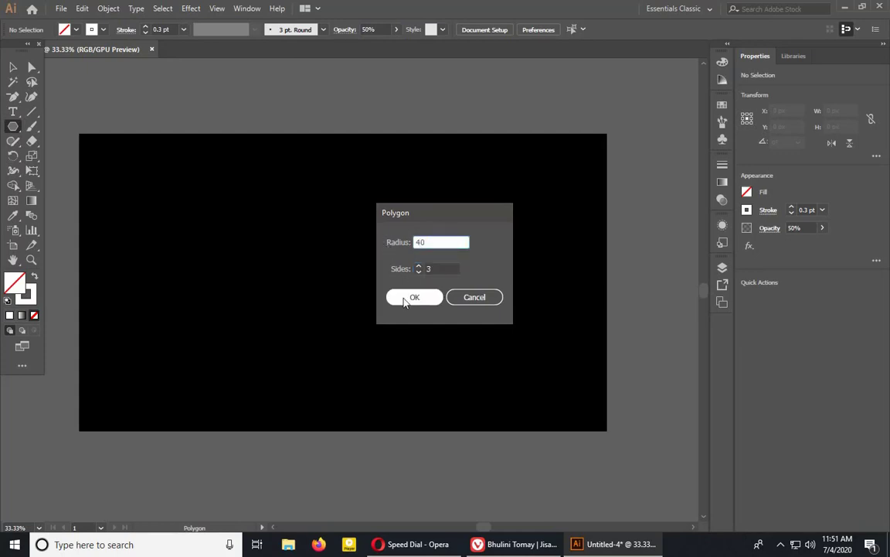
pyautogui.click(412, 299)
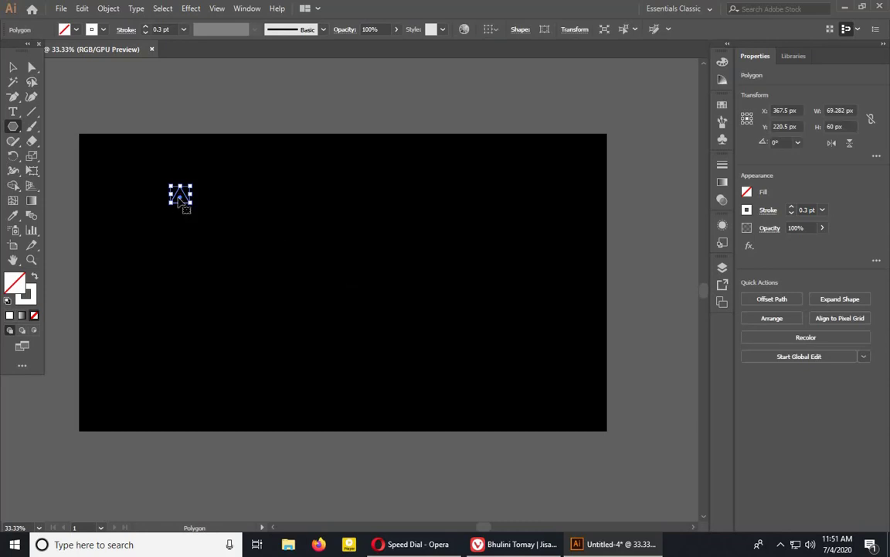
pyautogui.hotkey('ctrl', 'space')
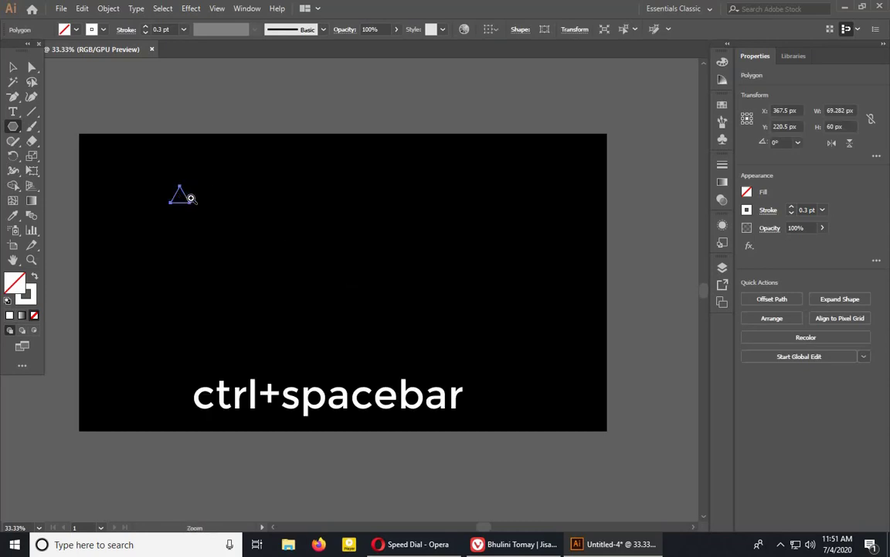
pyautogui.moveTo(185, 198); pyautogui.dragTo(302, 193)
pyautogui.scroll(6, 286, 215)
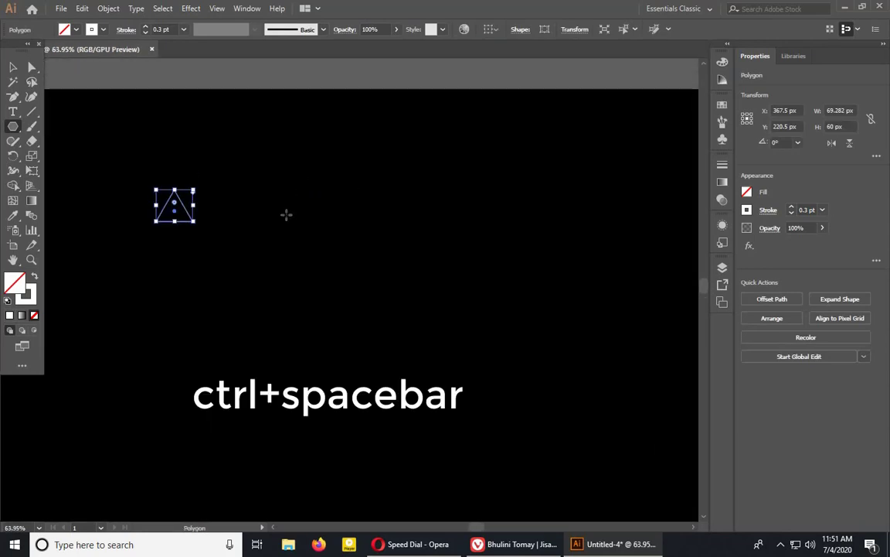
pyautogui.click(14, 70)
pyautogui.click(130, 103)
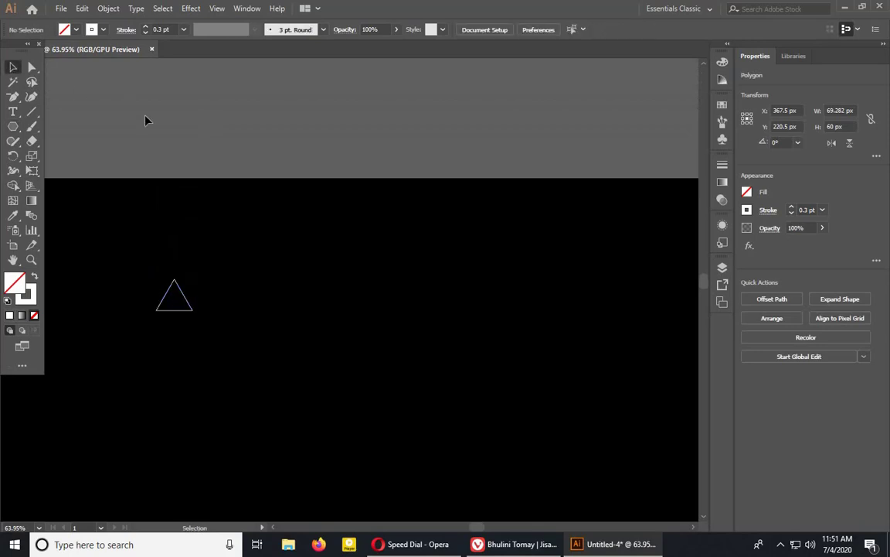
# - Reactivate the Polygon tool and switch its appearance to a white fill with no stroke
pyautogui.scroll(-1, 194, 172)
pyautogui.hotkey('ctrl', 'space')
pyautogui.moveTo(215, 267); pyautogui.dragTo(334, 250)
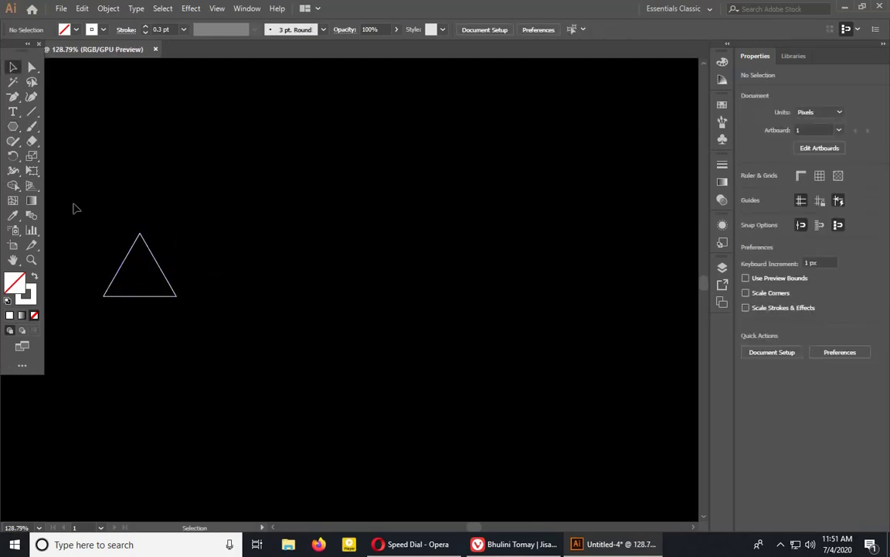
pyautogui.moveTo(13, 127); pyautogui.dragTo(68, 172)
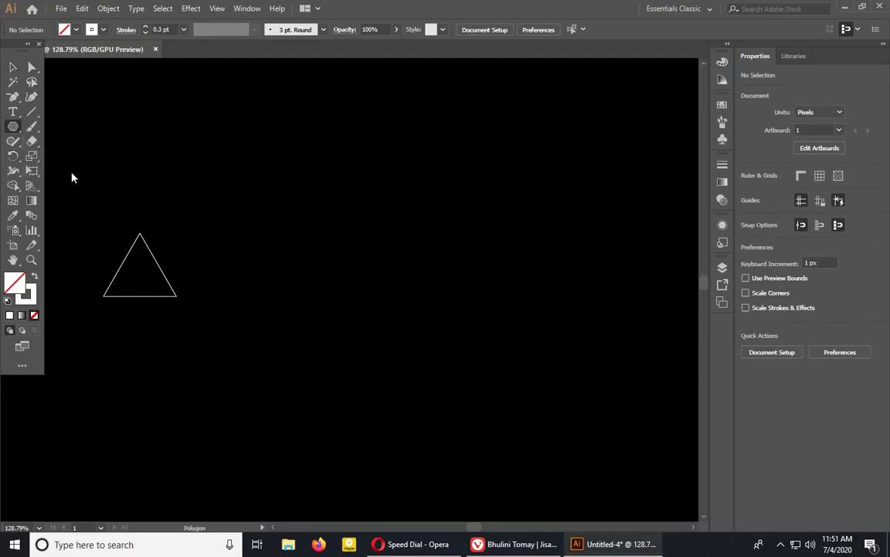
pyautogui.click(65, 30)
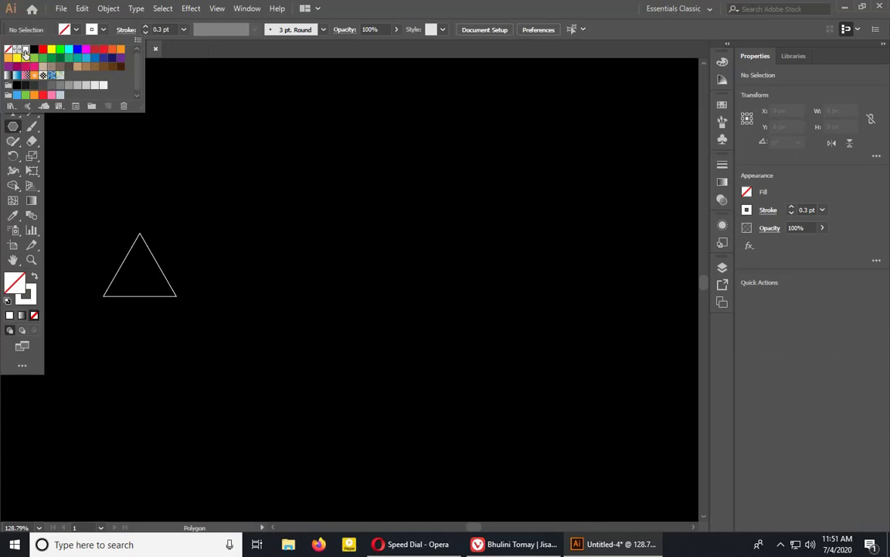
pyautogui.click(25, 51)
pyautogui.click(91, 31)
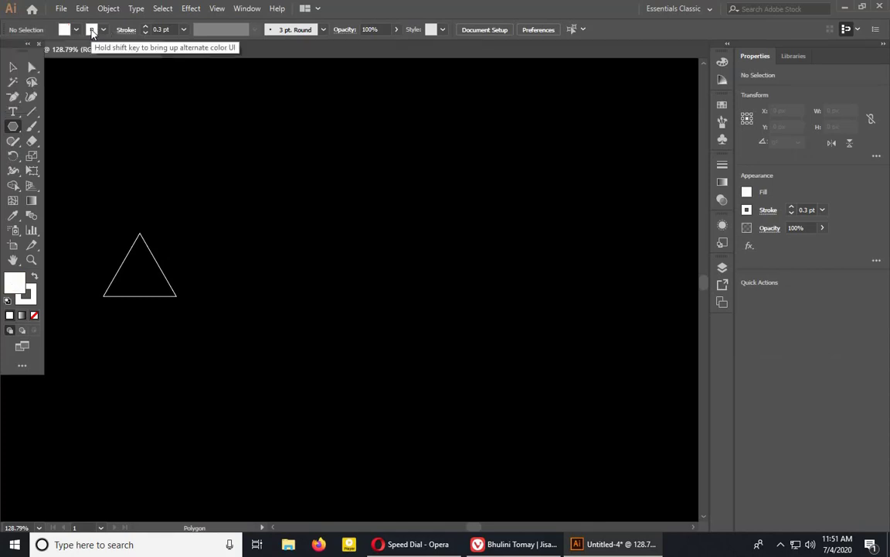
pyautogui.click(91, 31)
pyautogui.click(8, 50)
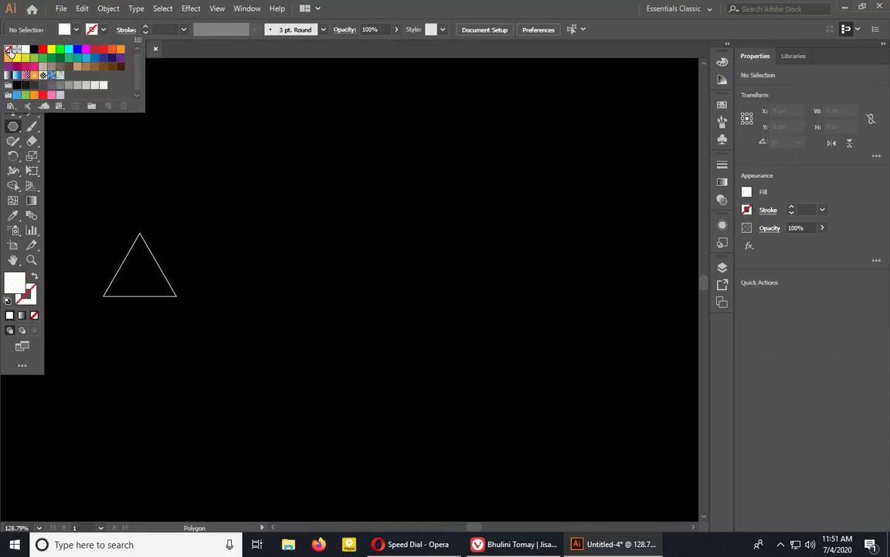
pyautogui.click(192, 57)
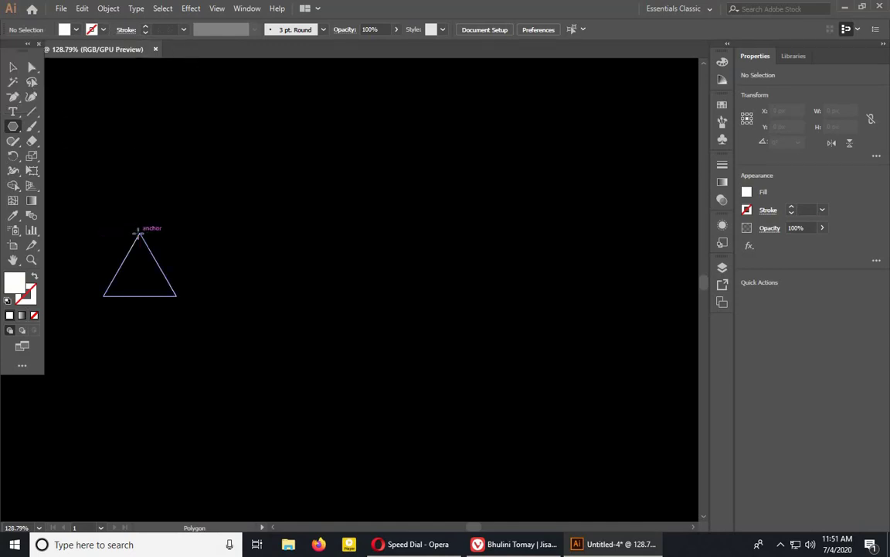
# - Create a hexagon with 6 sides and a 12.487 px radius centred on the triangle's top corner, and deselect it
pyautogui.click(140, 233)
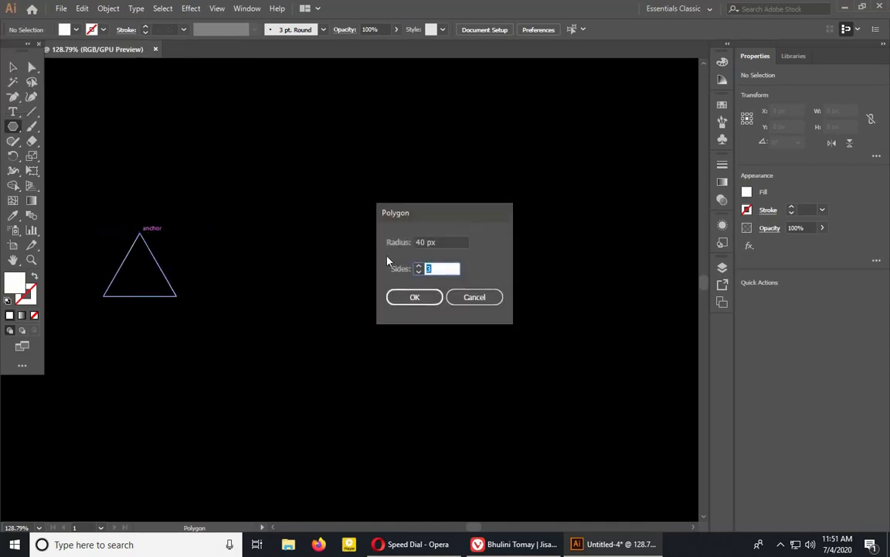
pyautogui.moveTo(447, 241); pyautogui.dragTo(404, 246)
pyautogui.write('12.487')
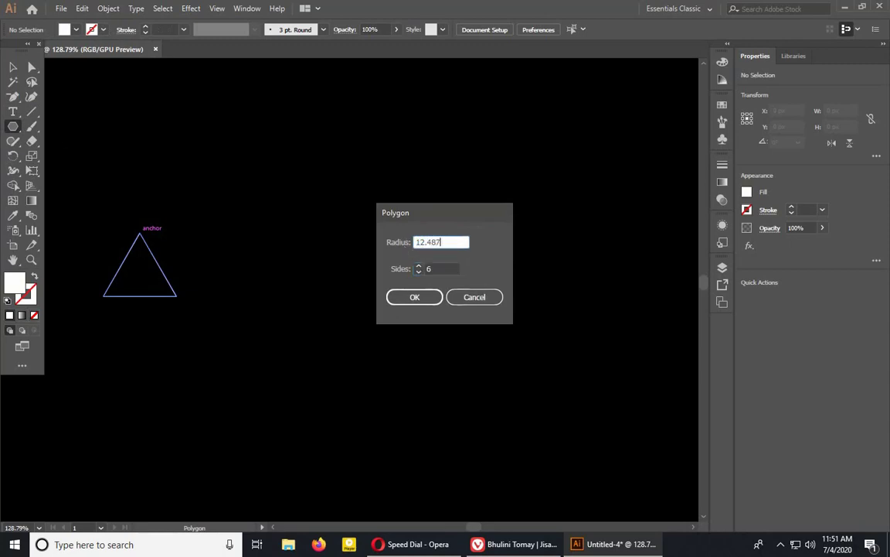
pyautogui.click(415, 297)
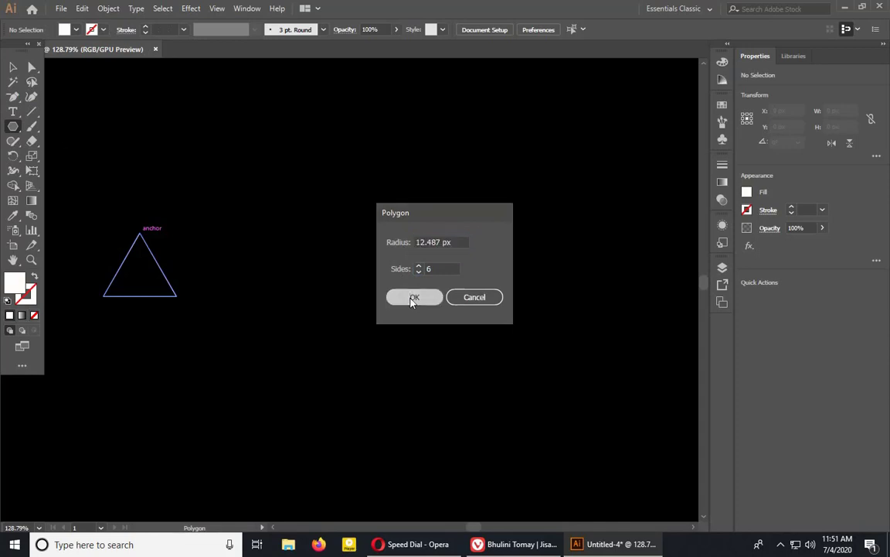
pyautogui.click(12, 67)
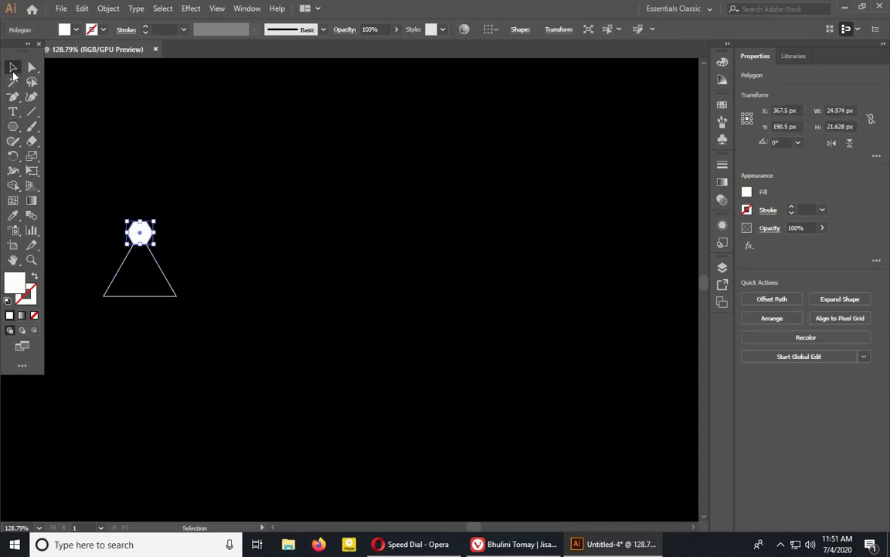
pyautogui.click(209, 236)
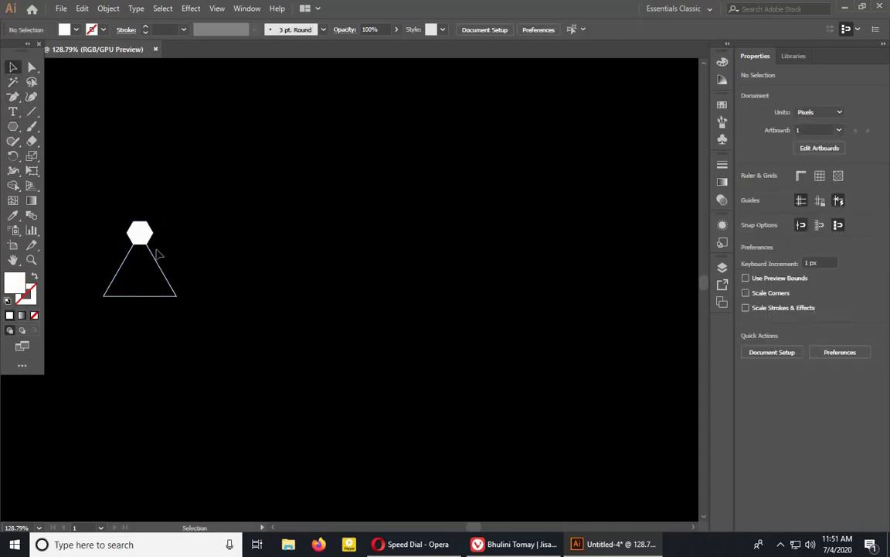
# - Duplicate the hexagon onto the triangle's two lower corners and clear the selection
pyautogui.scroll(-2, 203, 248)
pyautogui.hotkey('ctrl', 'space')
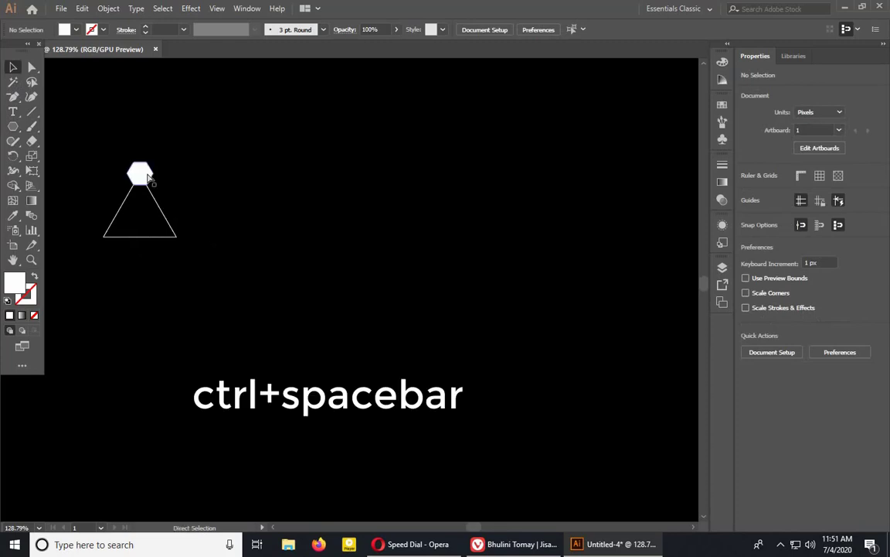
pyautogui.moveTo(147, 174); pyautogui.dragTo(264, 160)
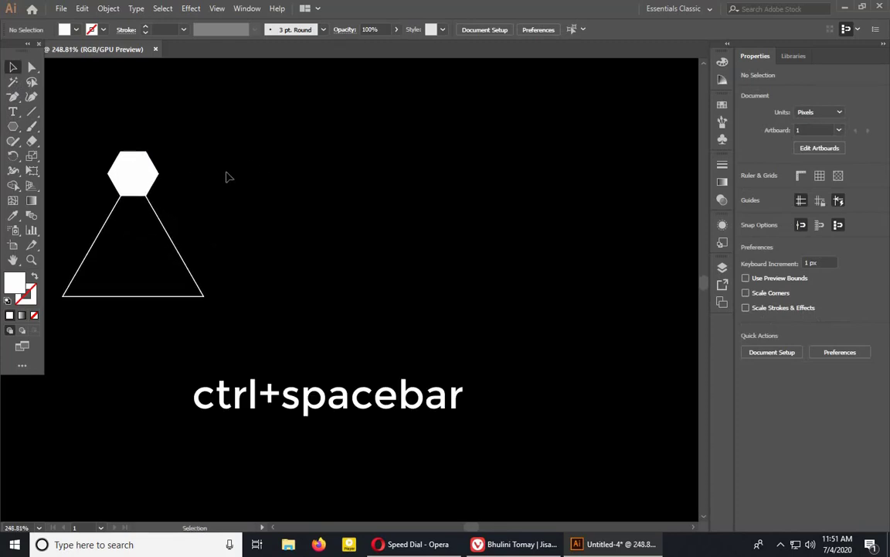
pyautogui.click(133, 179)
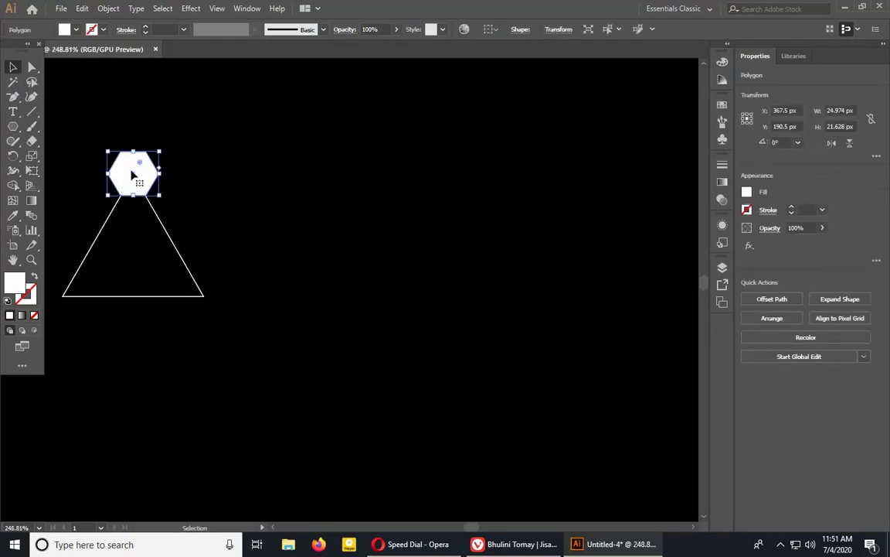
pyautogui.moveTo(135, 179); pyautogui.dragTo(65, 300)
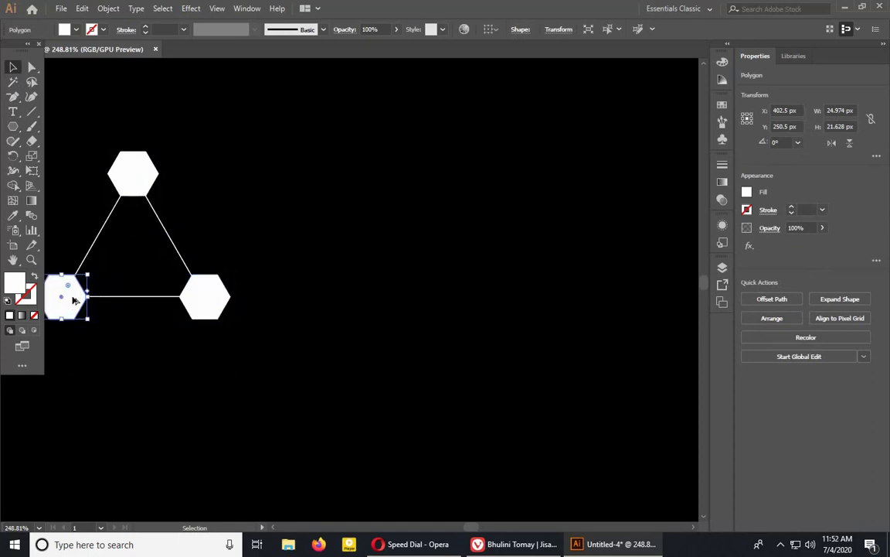
pyautogui.click(315, 297)
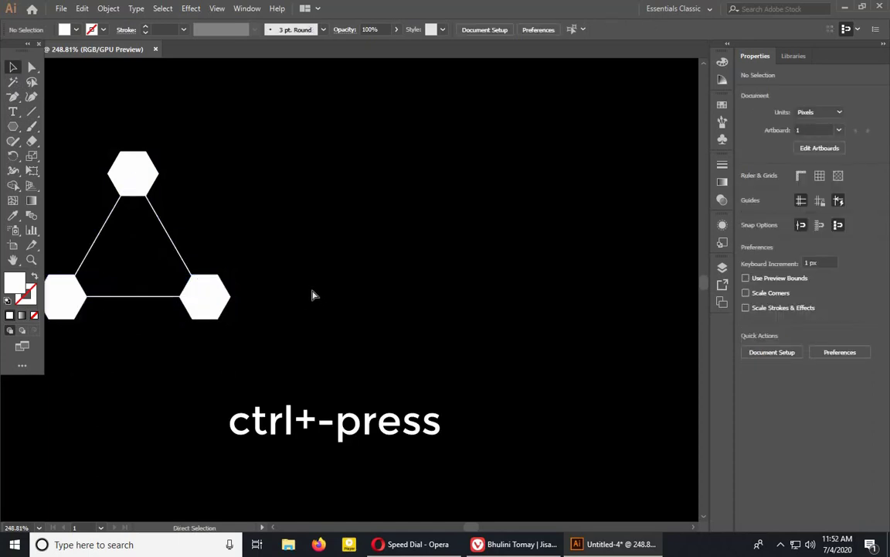
# - Group the thin triangle together with its three corner hexagons
pyautogui.hotkey('ctrl', '-')
pyautogui.hotkey('ctrl', '-')
pyautogui.hotkey('ctrl', '-')
pyautogui.hotkey('ctrl', '-')
pyautogui.hotkey('ctrl', '-')
pyautogui.moveTo(476, 294); pyautogui.dragTo(388, 229)
pyautogui.hotkey('ctrl', '-')
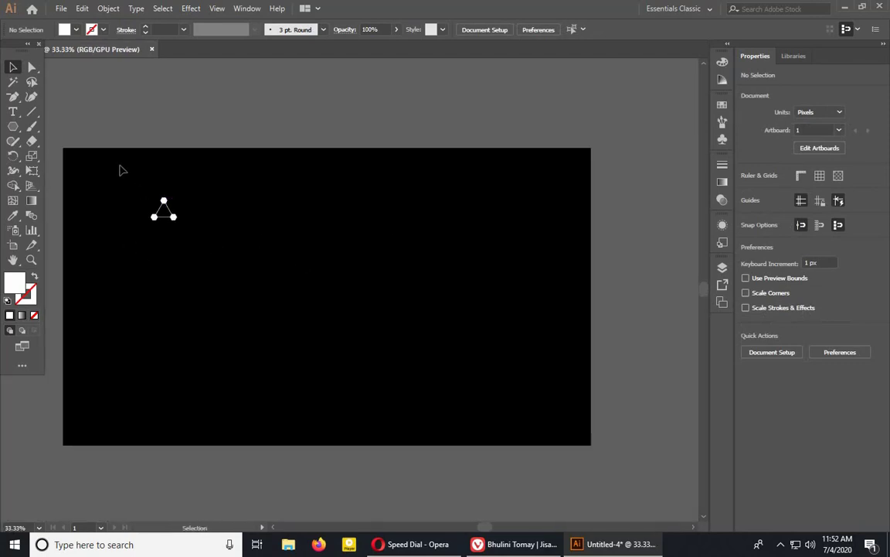
pyautogui.moveTo(108, 150); pyautogui.dragTo(203, 230)
pyautogui.rightClick(168, 209)
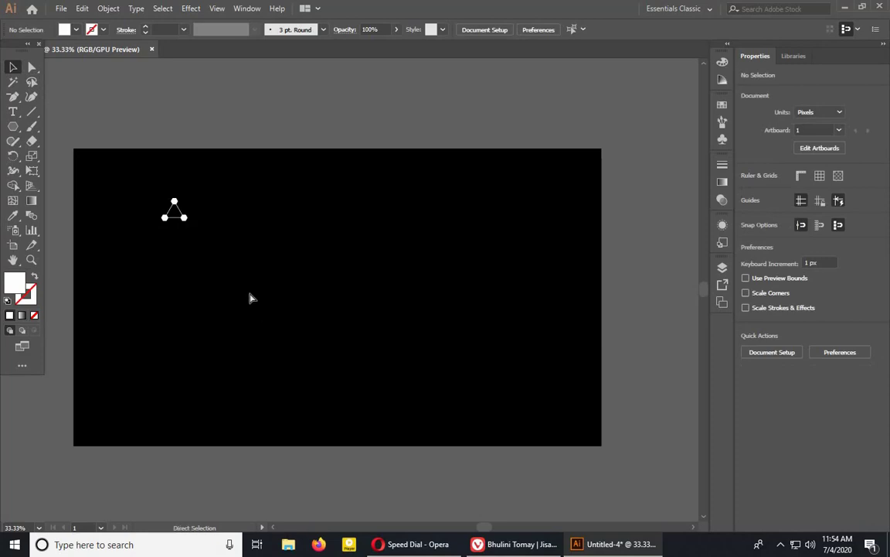
# - Start a Transform effect on the grouped motif with a previewed horizontal move of 34 px
pyautogui.hotkey('ctrl', 'space')
pyautogui.moveTo(229, 228); pyautogui.dragTo(350, 206)
pyautogui.press('space')
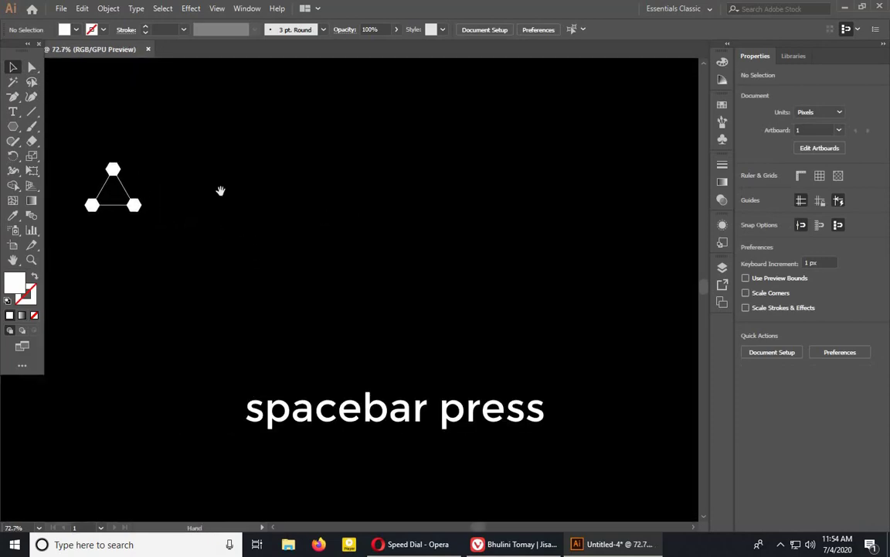
pyautogui.moveTo(220, 191); pyautogui.dragTo(402, 190)
pyautogui.hotkey('ctrl', 'space')
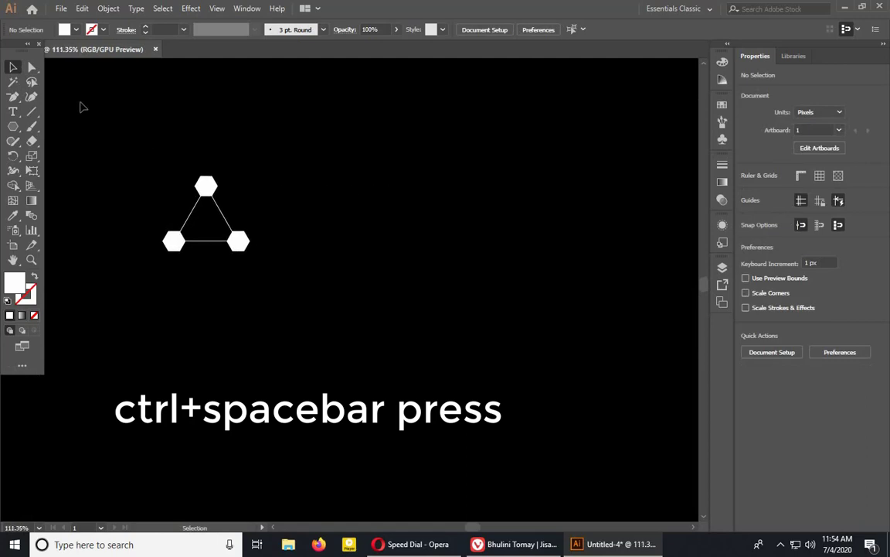
pyautogui.moveTo(135, 150); pyautogui.dragTo(236, 245)
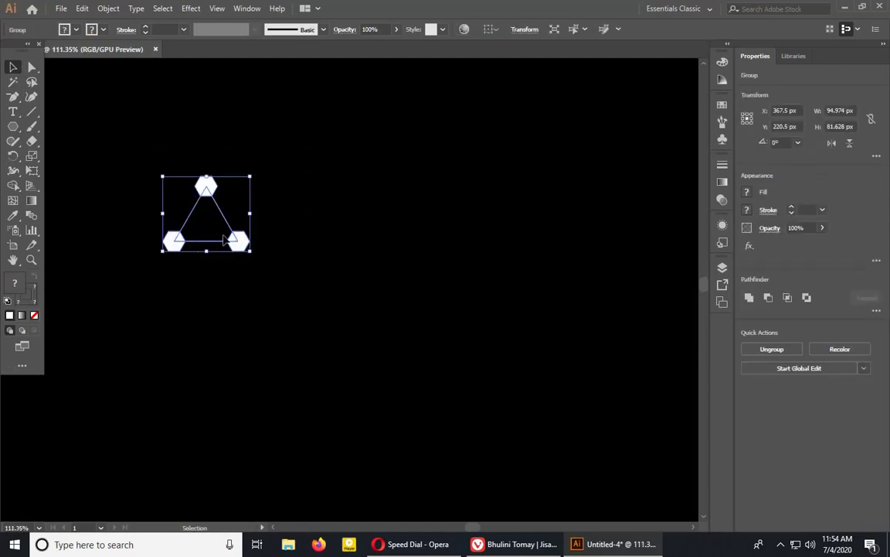
pyautogui.click(722, 225)
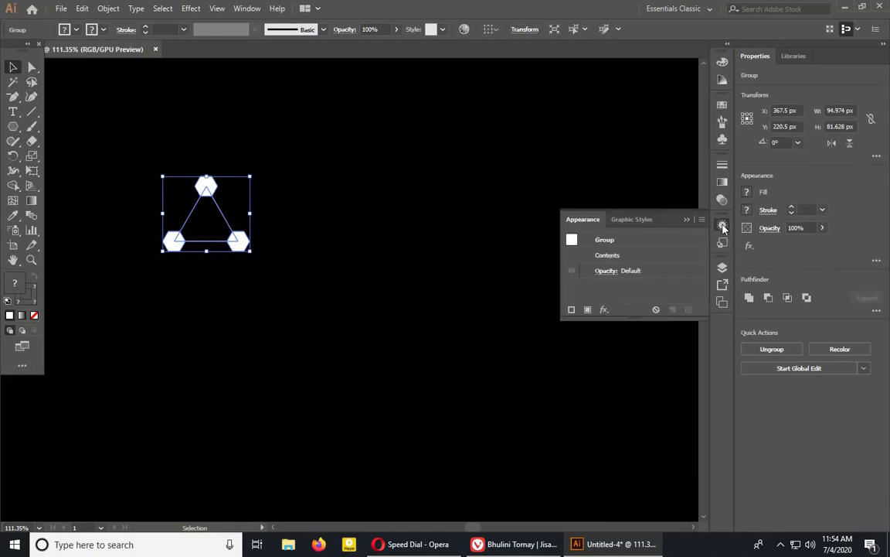
pyautogui.click(605, 311)
pyautogui.moveTo(638, 73)
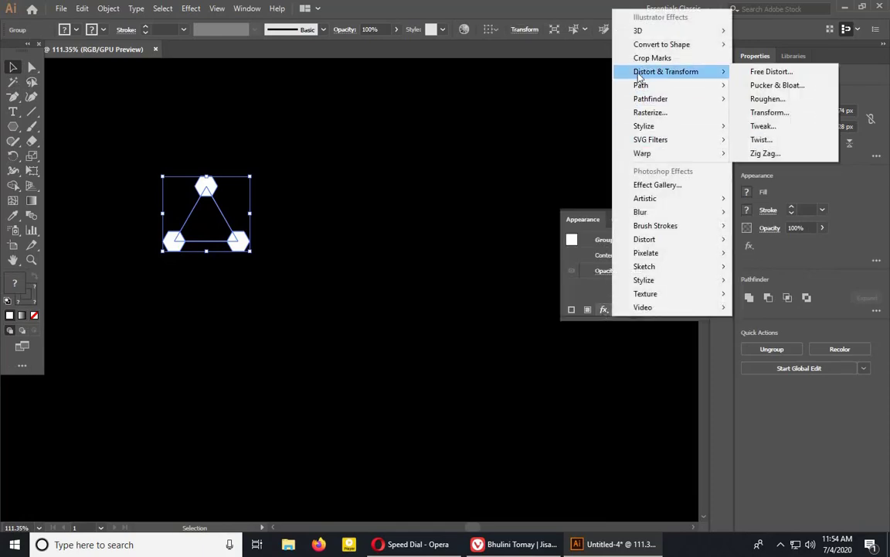
pyautogui.click(796, 113)
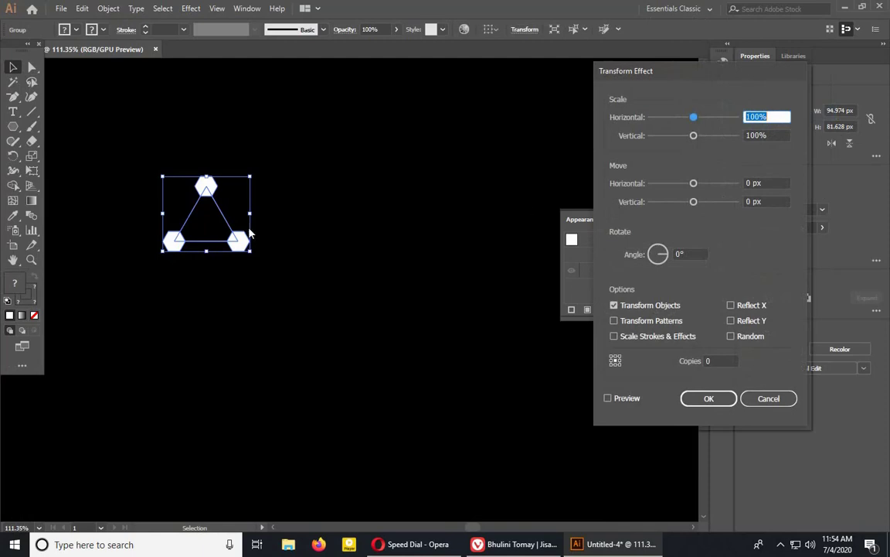
pyautogui.click(778, 183)
pyautogui.write('34')
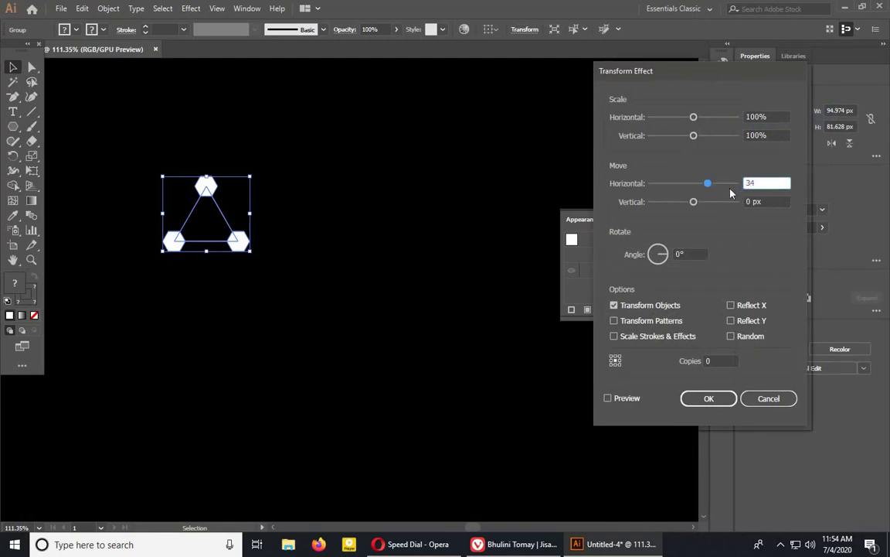
pyautogui.click(608, 398)
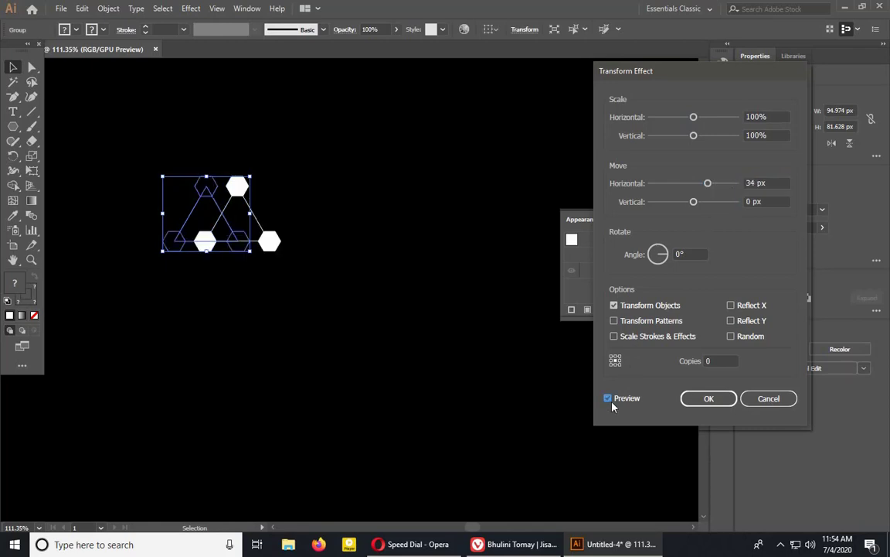
# - Reflect the transformed motif in Y, make 52 copies, and apply the Transform effect
pyautogui.click(732, 321)
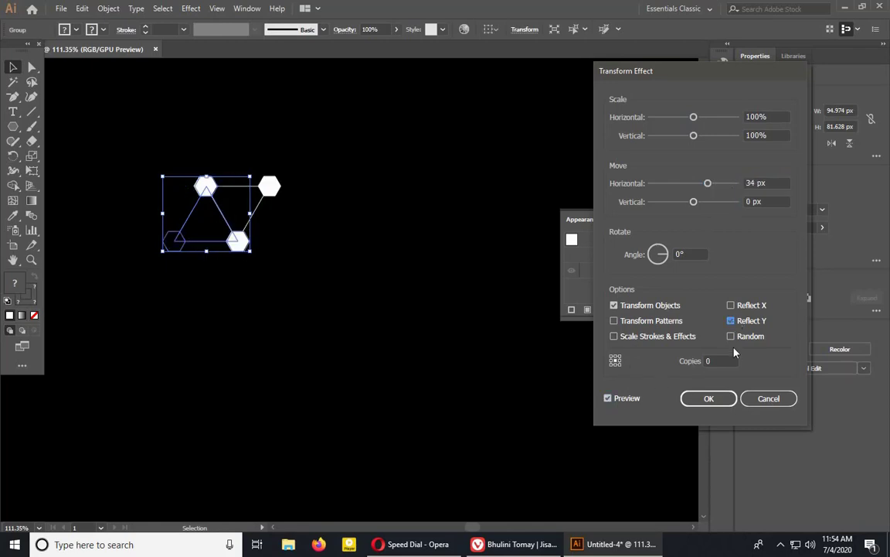
pyautogui.doubleClick(727, 359)
pyautogui.write('52')
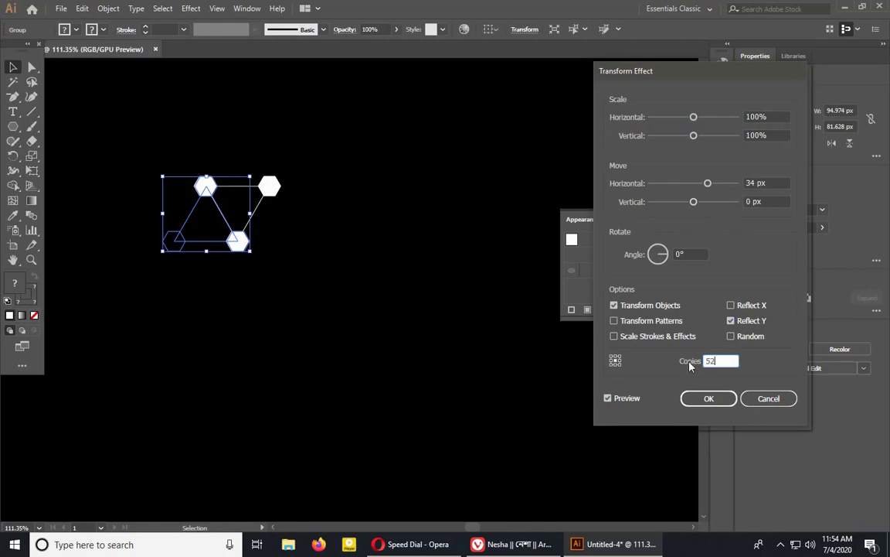
pyautogui.click(709, 398)
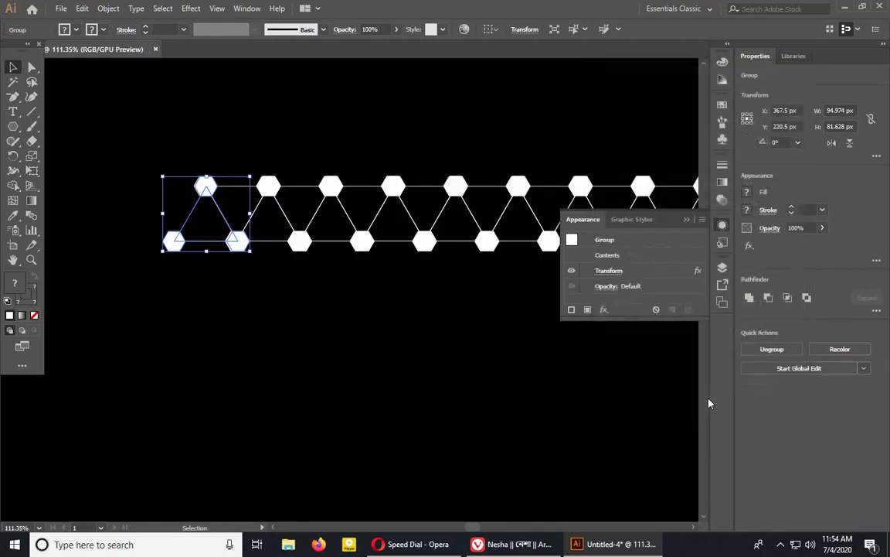
pyautogui.click(687, 221)
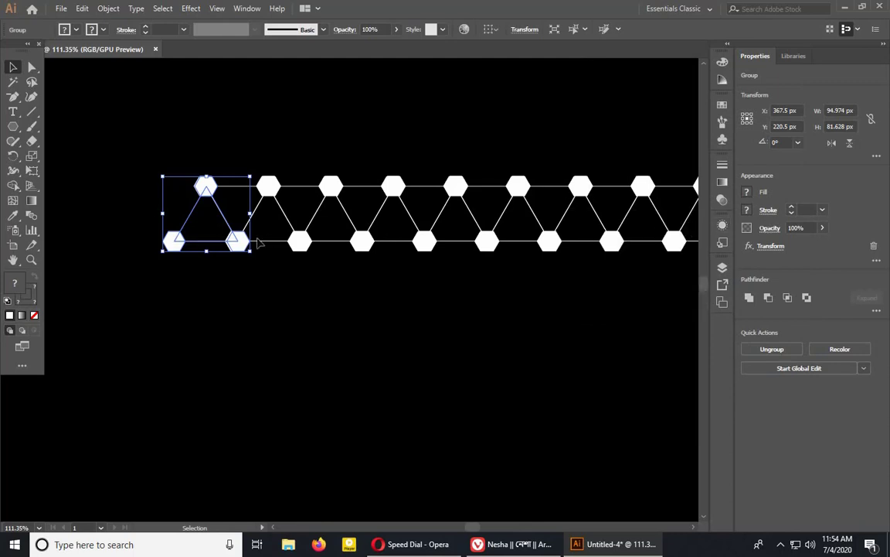
# - Move the row of triangles to the artboard's upper-left corner, with the source group at X 78.5 px and Y 84.5 px
pyautogui.click(311, 420)
pyautogui.hotkey('ctrl', '-')
pyautogui.hotkey('ctrl', '-')
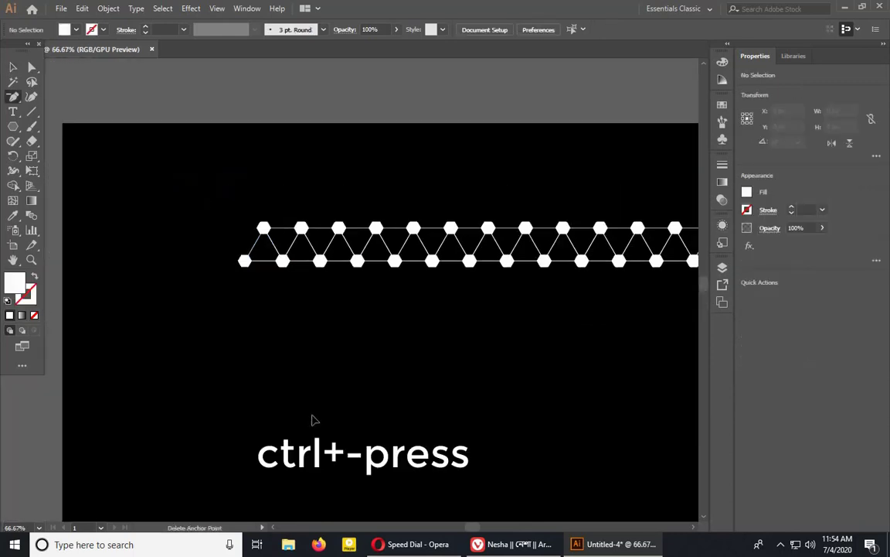
pyautogui.hotkey('ctrl', '-')
pyautogui.hotkey('ctrl', '-')
pyautogui.moveTo(487, 394); pyautogui.dragTo(347, 361)
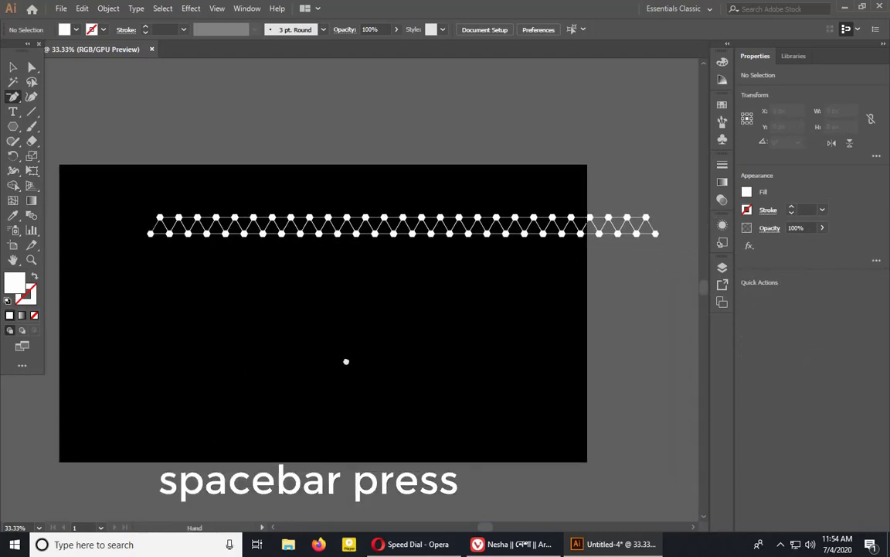
pyautogui.click(13, 68)
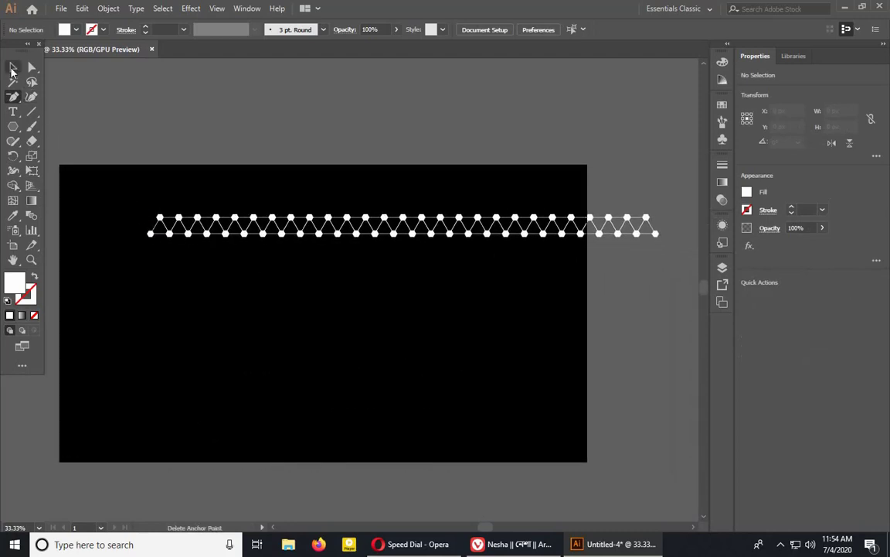
pyautogui.moveTo(112, 197); pyautogui.dragTo(215, 278)
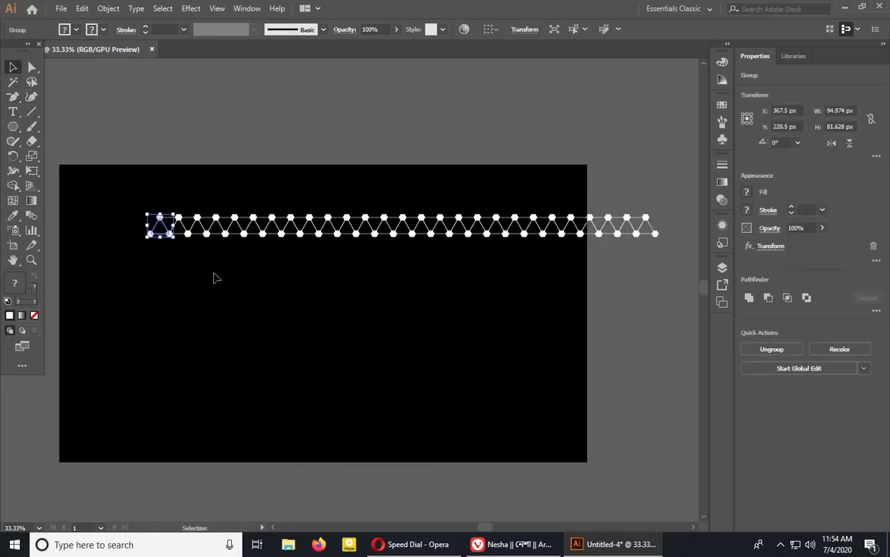
pyautogui.hotkey('shift', 'Left')
pyautogui.hotkey('shift', 'Left')
pyautogui.hotkey('shift', 'Left')
pyautogui.hotkey('shift', 'Left')
pyautogui.hotkey('shift', 'Left')
pyautogui.hotkey('shift', 'Left')
pyautogui.hotkey('shift', 'Left')
pyautogui.hotkey('shift', 'Left')
pyautogui.hotkey('shift', 'Left')
pyautogui.hotkey('shift', 'Left')
pyautogui.hotkey('shift', 'Left')
pyautogui.hotkey('shift', 'Left')
pyautogui.hotkey('shift', 'Left')
pyautogui.hotkey('shift', 'Left')
pyautogui.hotkey('shift', 'Left')
pyautogui.hotkey('shift', 'Left')
pyautogui.hotkey('shift', 'Left')
pyautogui.hotkey('shift', 'Left')
pyautogui.hotkey('shift', 'Left')
pyautogui.hotkey('shift', 'Left')
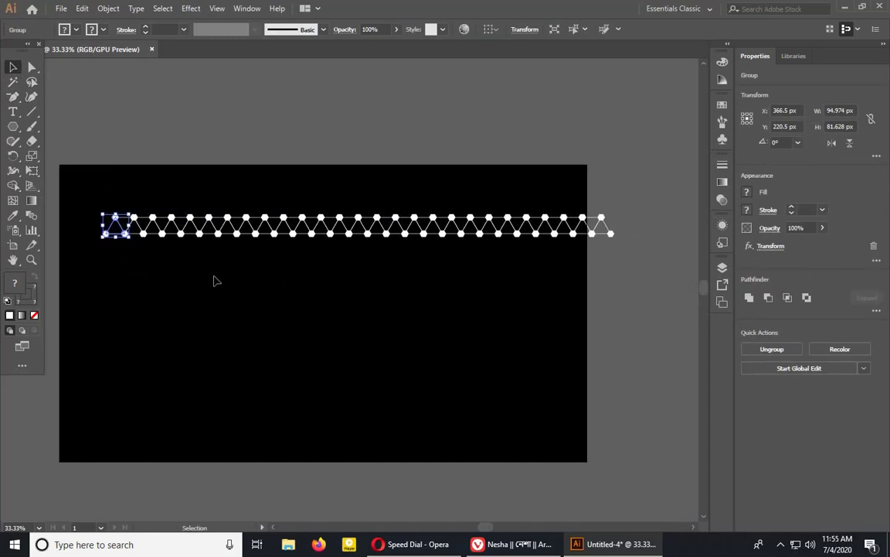
pyautogui.hotkey('shift', 'Left')
pyautogui.hotkey('shift', 'Left')
pyautogui.hotkey('shift', 'Left')
pyautogui.hotkey('shift', 'Left')
pyautogui.hotkey('shift', 'Left')
pyautogui.hotkey('shift', 'Left')
pyautogui.hotkey('shift', 'Left')
pyautogui.hotkey('shift', 'Up')
pyautogui.hotkey('shift', 'Up')
pyautogui.hotkey('shift', 'Up')
pyautogui.hotkey('shift', 'Up')
pyautogui.hotkey('shift', 'Up')
pyautogui.hotkey('shift', 'Up')
pyautogui.hotkey('shift', 'Up')
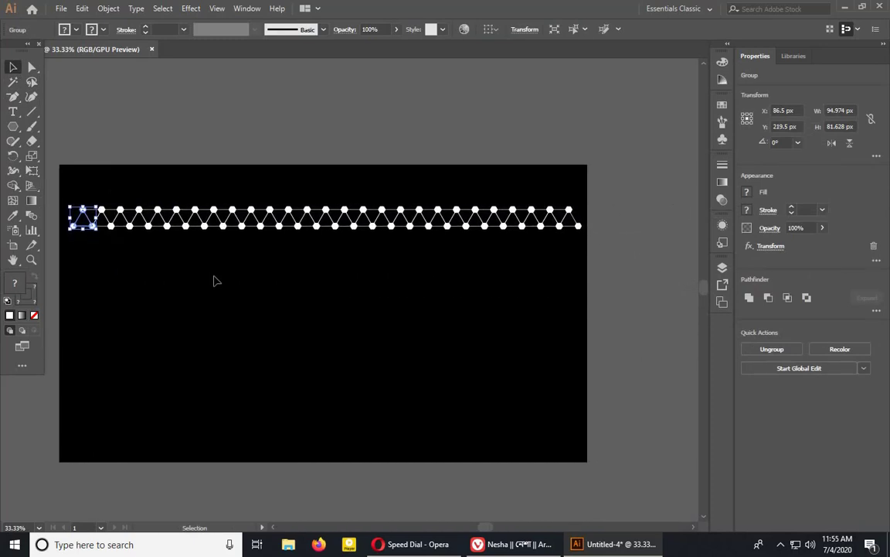
pyautogui.hotkey('shift', 'Up')
pyautogui.hotkey('shift', 'Up')
pyautogui.hotkey('shift', 'Up')
pyautogui.hotkey('shift', 'Up')
pyautogui.hotkey('shift', 'Up')
pyautogui.hotkey('shift', 'Up')
pyautogui.hotkey('shift', 'Up')
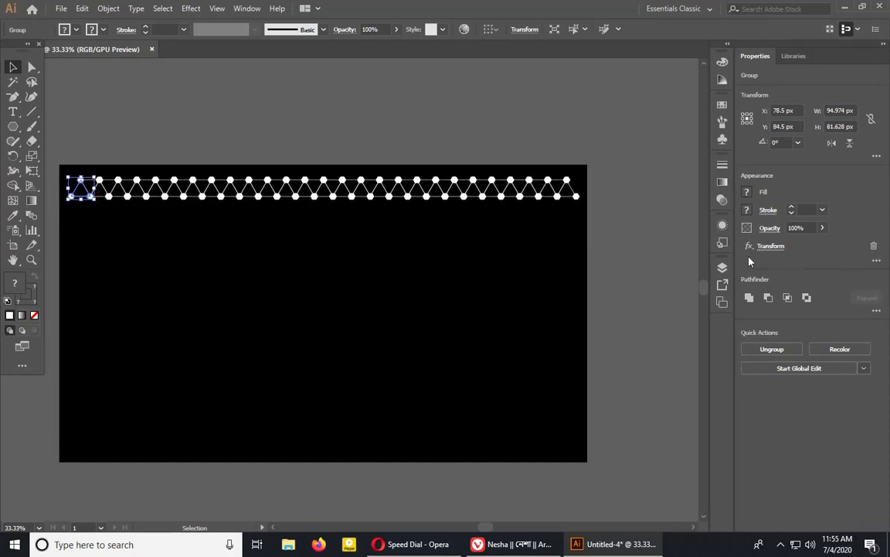
# - Add a second Transform effect to the group with Reflect X, a horizontal move of -35 px and a vertical move of 60 px
pyautogui.click(722, 225)
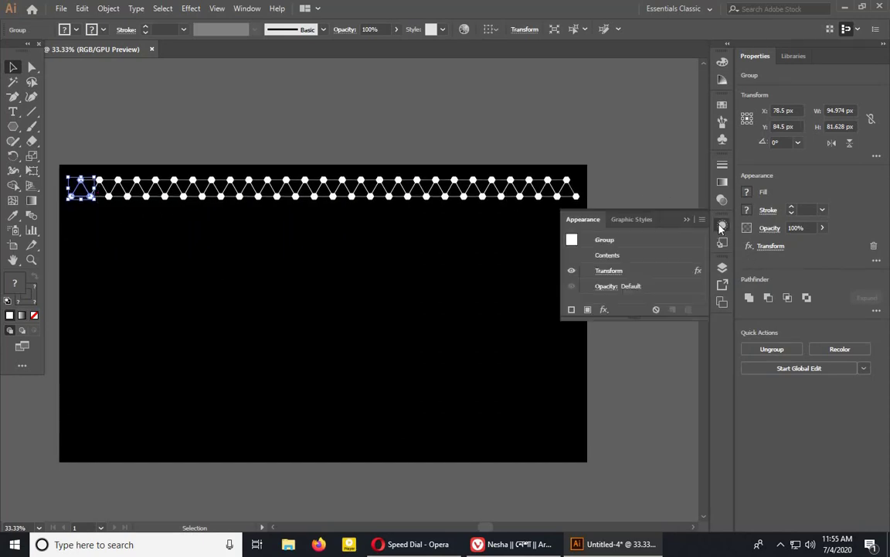
pyautogui.click(610, 311)
pyautogui.moveTo(666, 75)
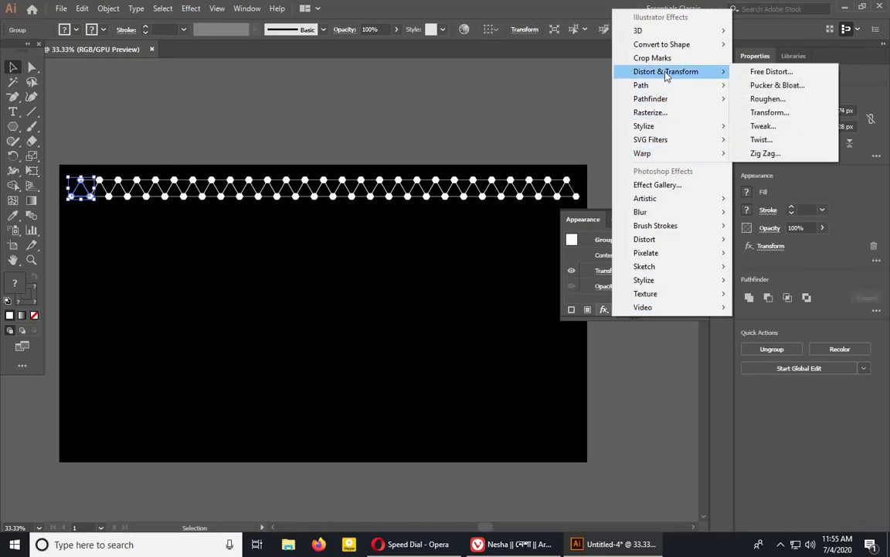
pyautogui.click(765, 112)
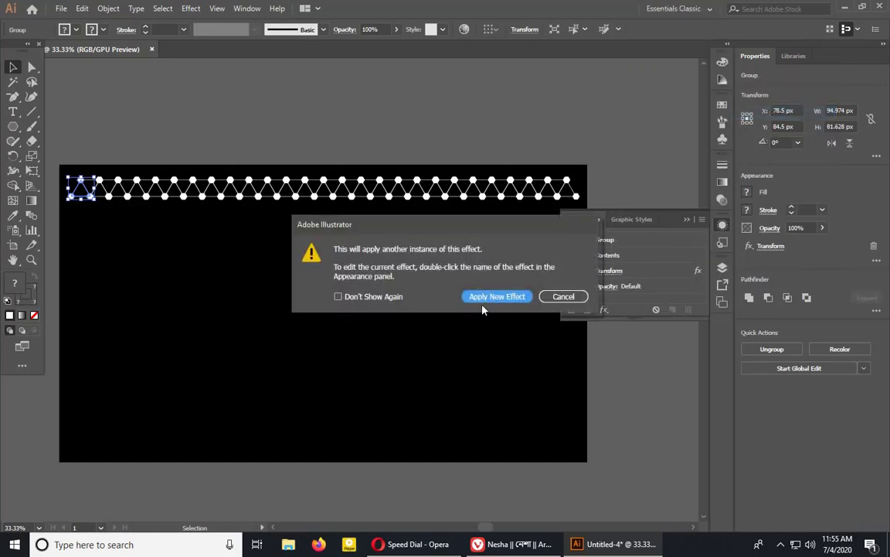
pyautogui.click(495, 296)
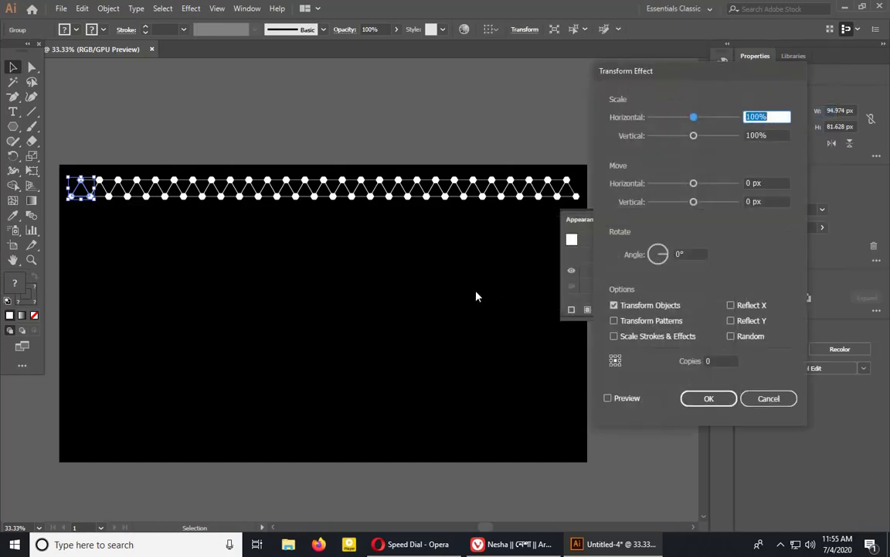
pyautogui.click(608, 397)
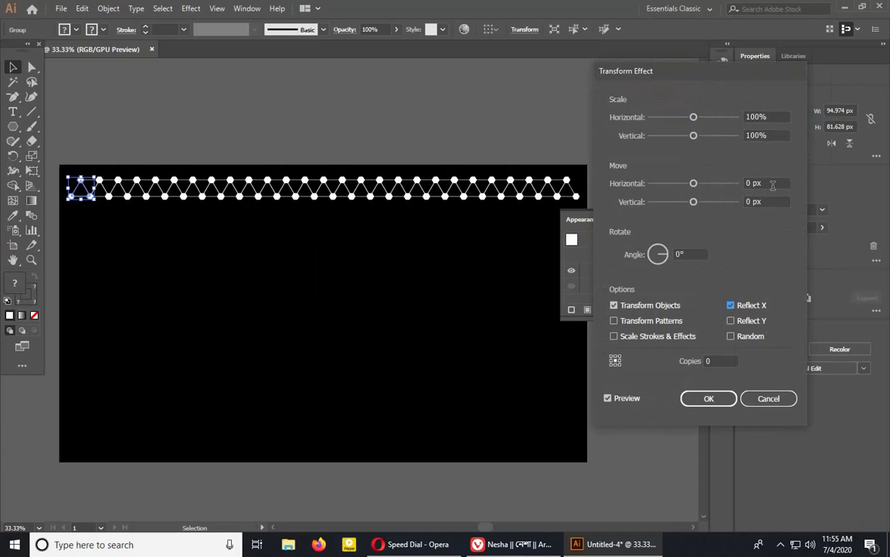
pyautogui.moveTo(773, 184); pyautogui.dragTo(737, 185)
pyautogui.write('-')
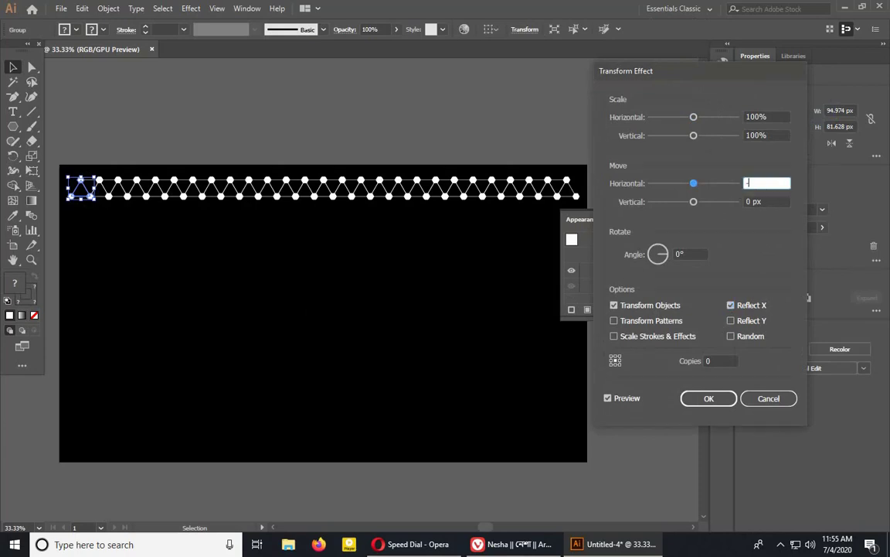
pyautogui.write('35')
pyautogui.press('Tab')
pyautogui.write('60')
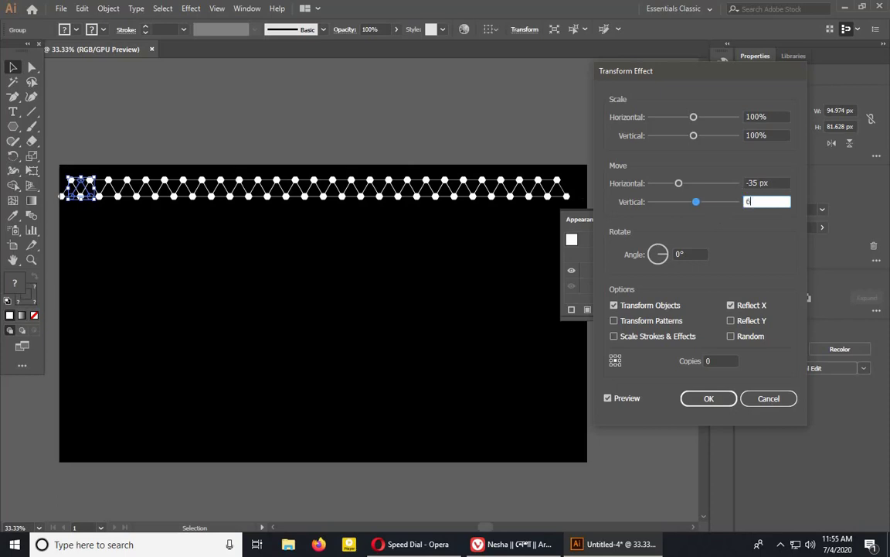
# - Set the second Transform effect to 19 copies and apply it
pyautogui.click(730, 362)
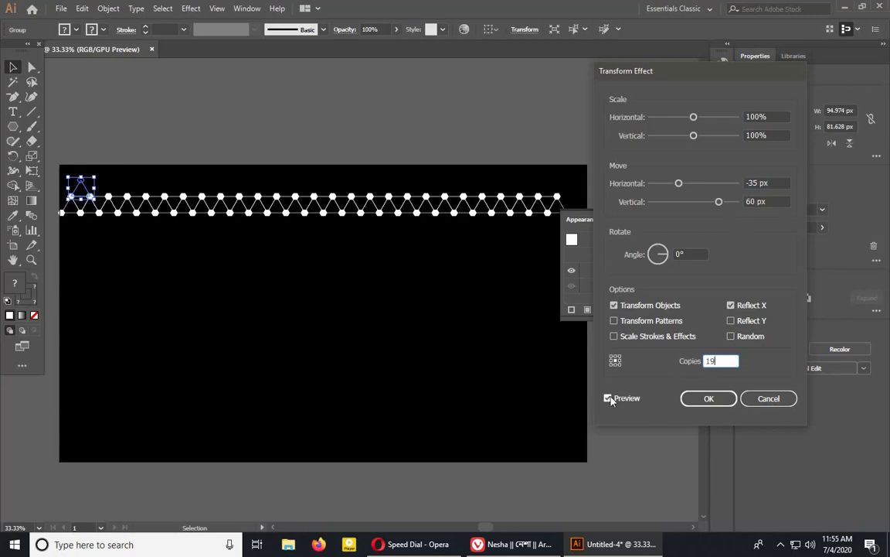
pyautogui.write('19')
pyautogui.press('Tab')
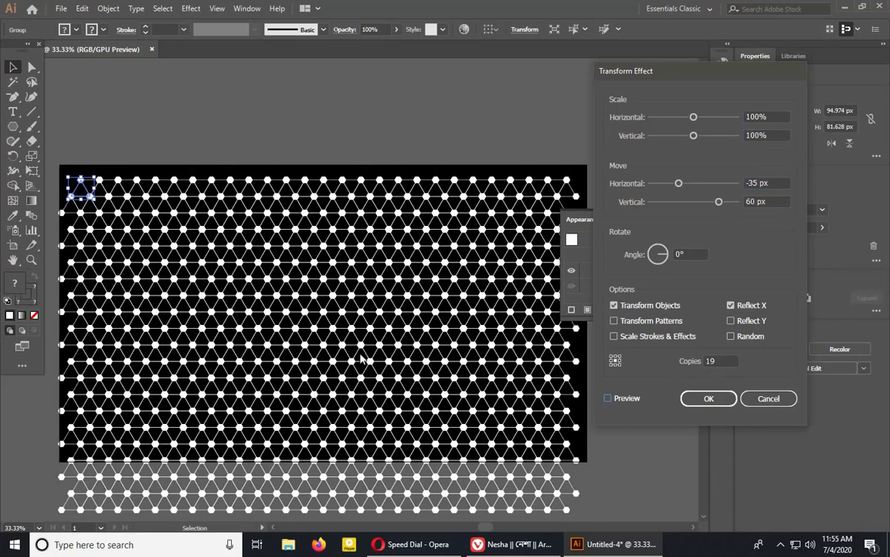
pyautogui.click(705, 399)
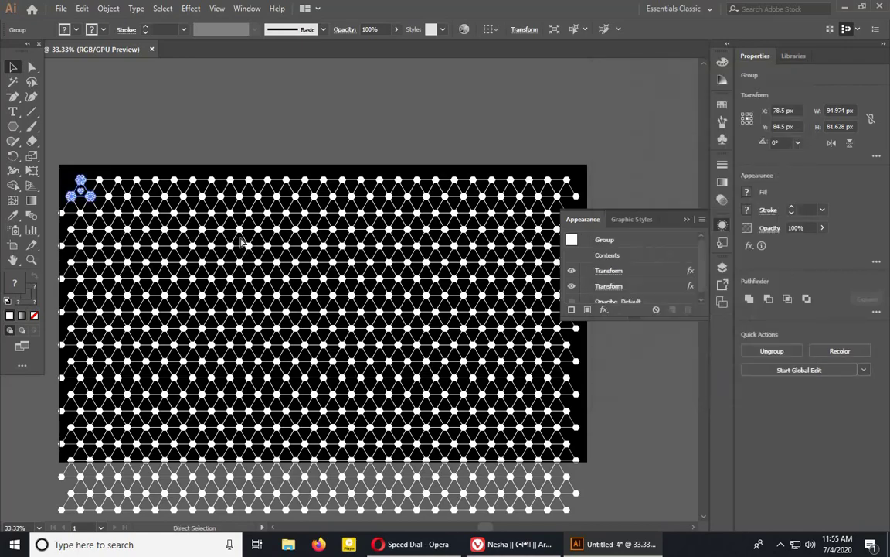
# - Nudge the pattern up to the artboard's top edge, with the source group at Y 30.5 px
pyautogui.moveTo(243, 235)
pyautogui.mouseDown()
pyautogui.moveTo(485, 191)
pyautogui.moveTo(310, 234)
pyautogui.moveTo(259, 232)
pyautogui.mouseUp()
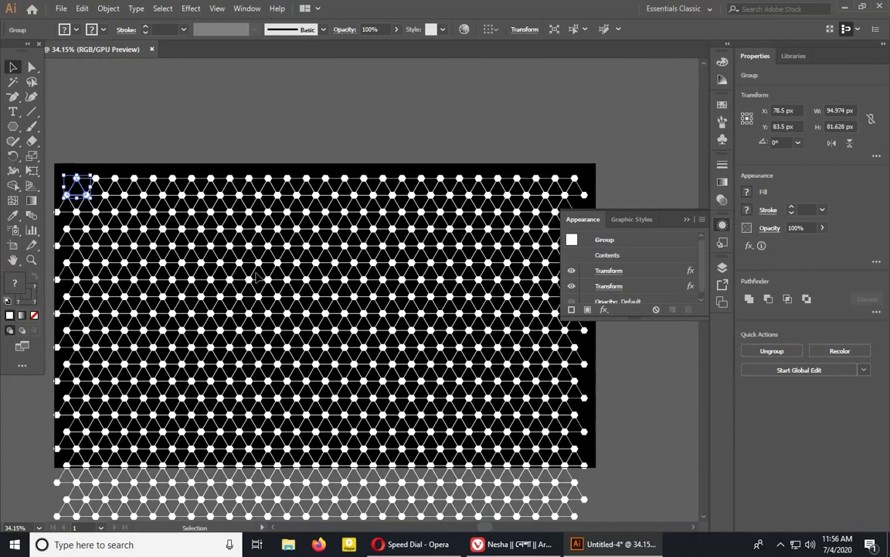
pyautogui.press('Up')
pyautogui.press('Up')
pyautogui.press('Up')
pyautogui.press('Up')
pyautogui.press('Up')
pyautogui.press('Up')
pyautogui.press('Up')
pyautogui.press('Up')
pyautogui.press('Up')
pyautogui.press('Up')
pyautogui.press('Up')
pyautogui.press('Up')
pyautogui.press('Up')
pyautogui.press('Up')
pyautogui.press('Up')
pyautogui.press('Up')
pyautogui.press('Up')
pyautogui.press('Up')
pyautogui.press('Up')
pyautogui.press('Up')
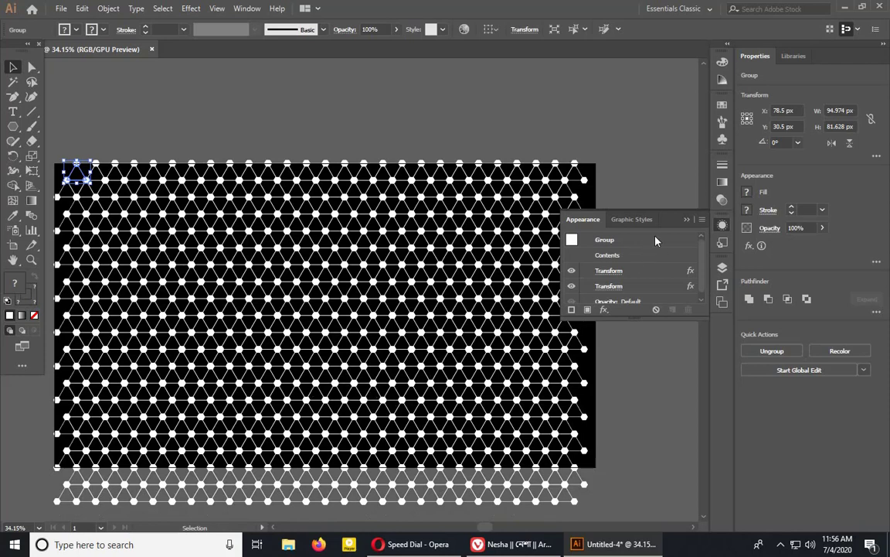
pyautogui.click(685, 220)
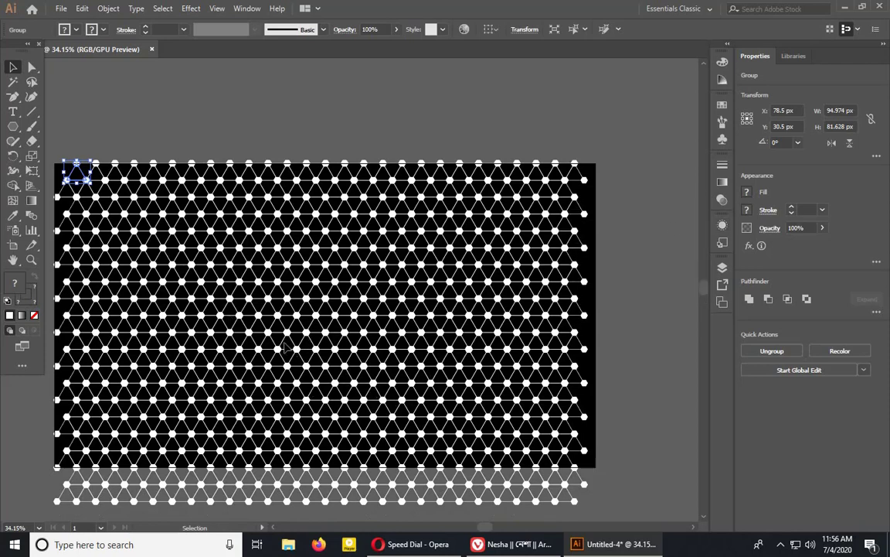
# - Save the pattern group as a dynamic Movie Clip symbol named "ball create" and delete the instance from the artboard
pyautogui.click(723, 143)
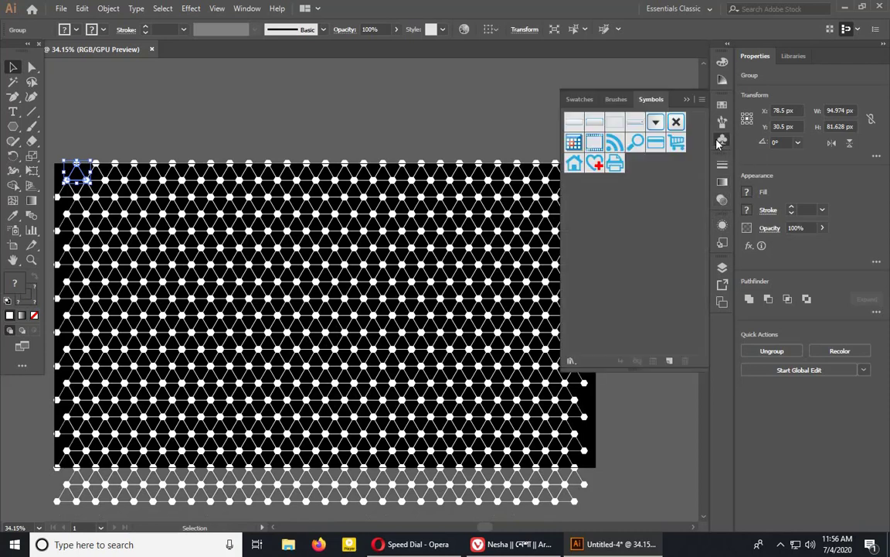
pyautogui.click(670, 361)
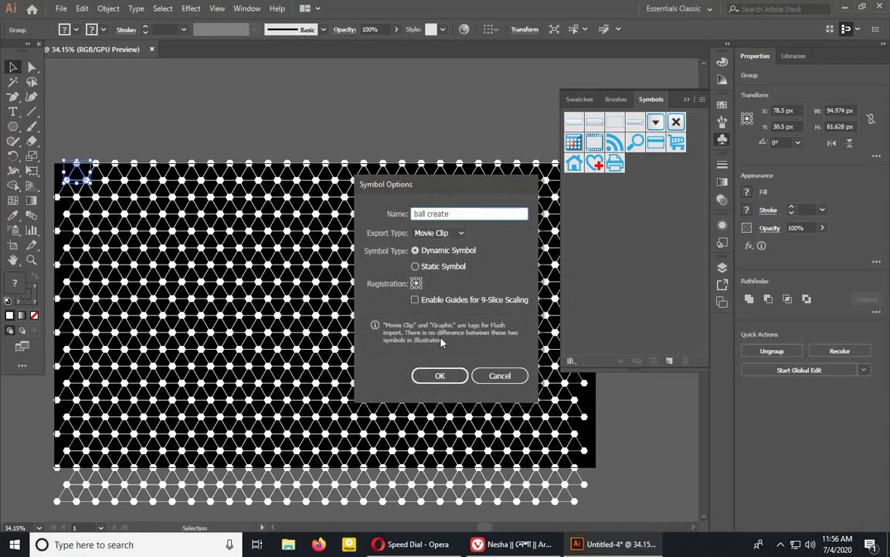
pyautogui.click(439, 375)
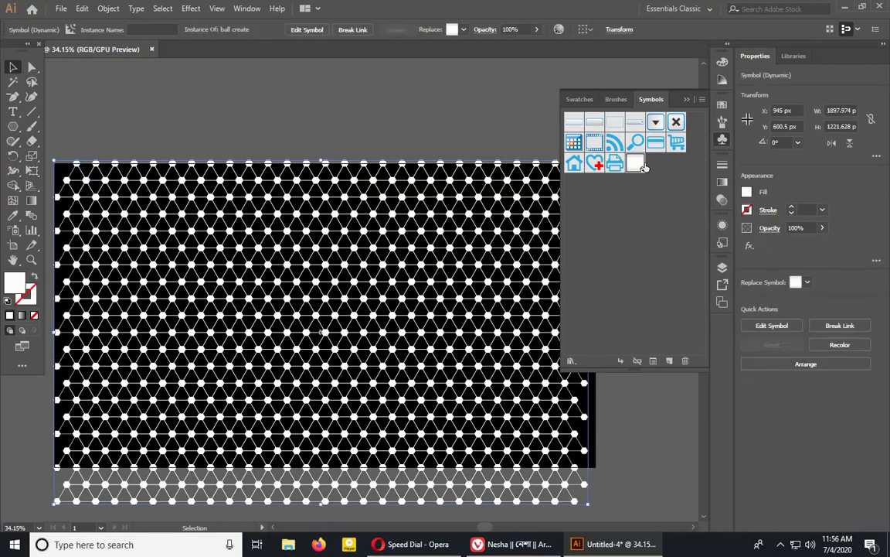
pyautogui.click(688, 99)
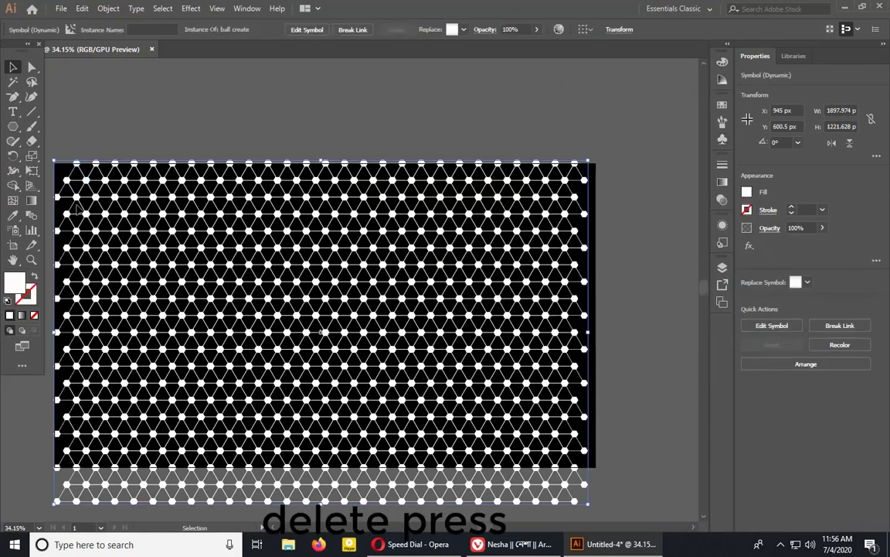
pyautogui.press('Delete')
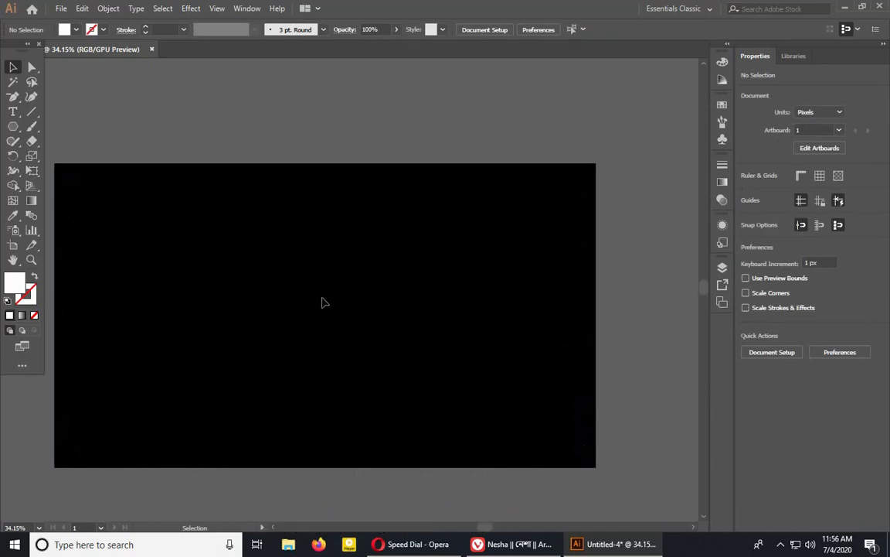
# - In the document setup, change the black transparency grid color to white so the artboard simulates white paper
pyautogui.click(61, 9)
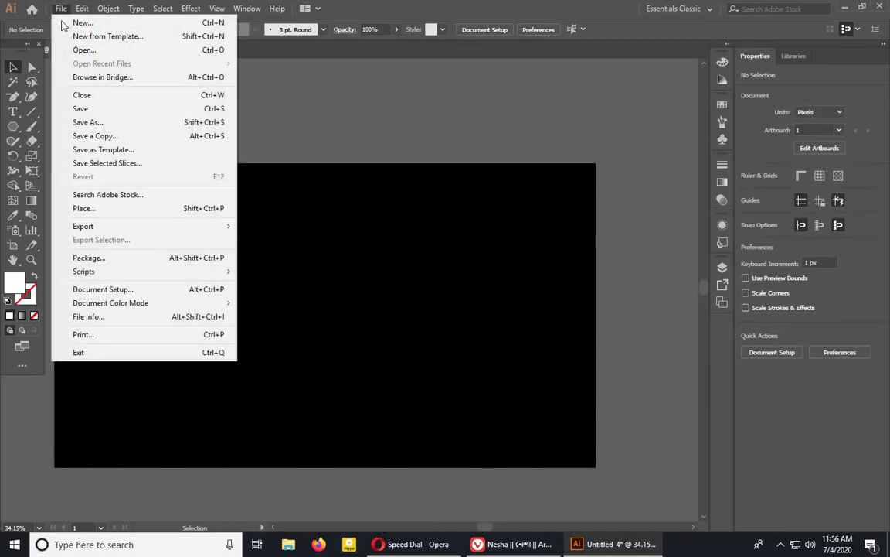
pyautogui.click(108, 290)
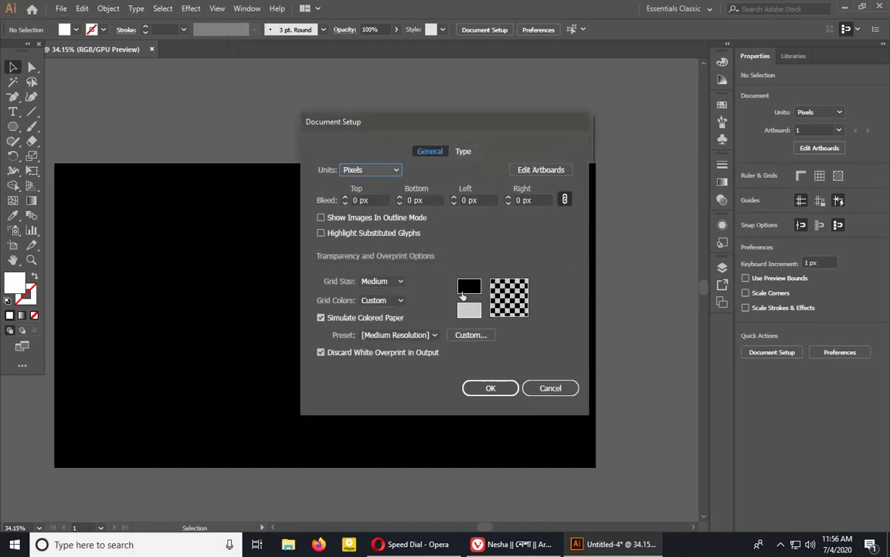
pyautogui.click(464, 289)
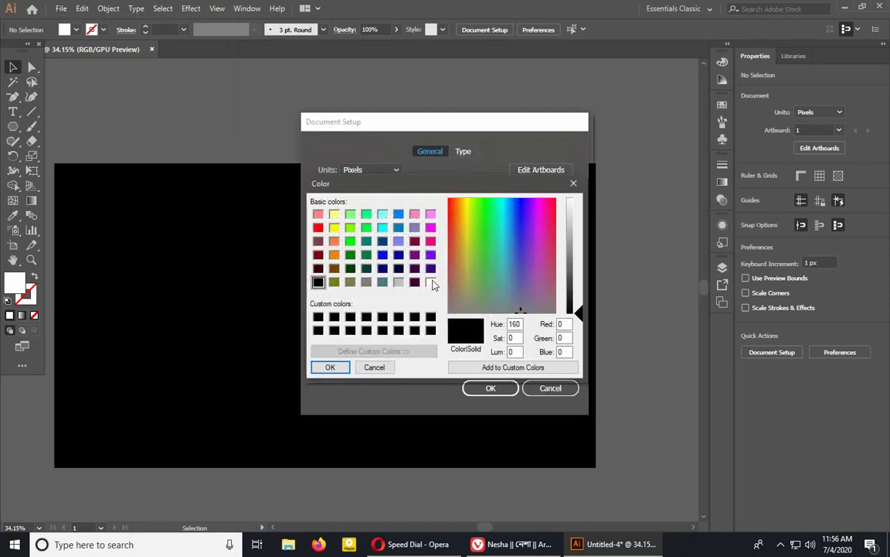
pyautogui.click(431, 282)
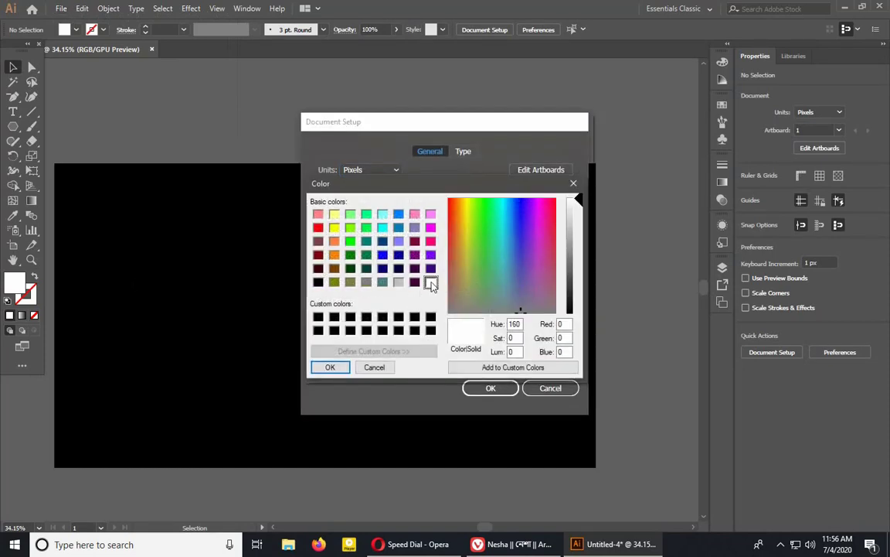
pyautogui.click(330, 368)
pyautogui.hotkey('ctrl', '-')
pyautogui.click(487, 389)
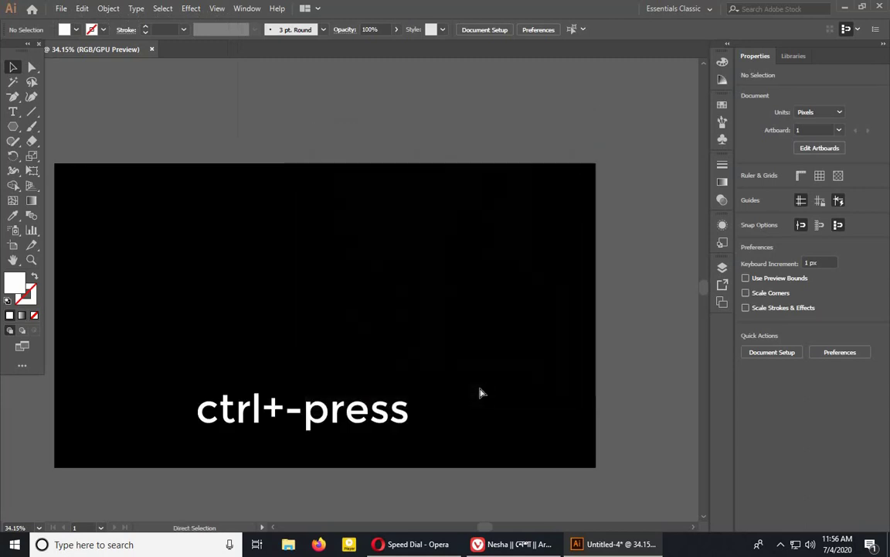
pyautogui.hotkey('ctrl', '-')
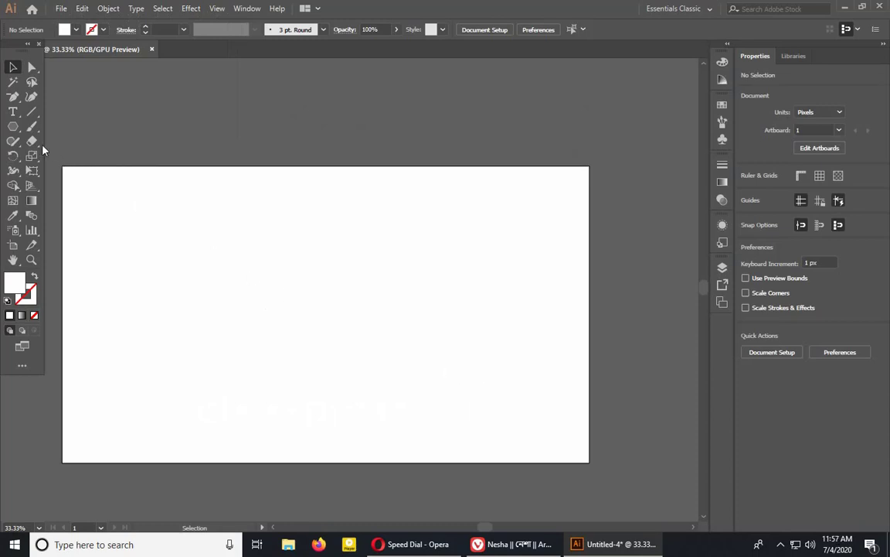
# - Create a 532 × 532 px circle on the artboard with the Ellipse tool
pyautogui.click(13, 126)
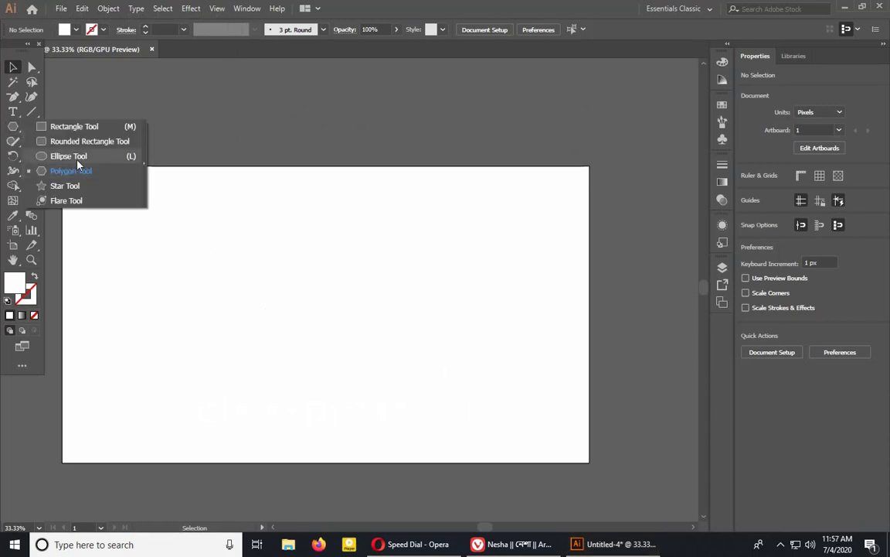
pyautogui.click(77, 157)
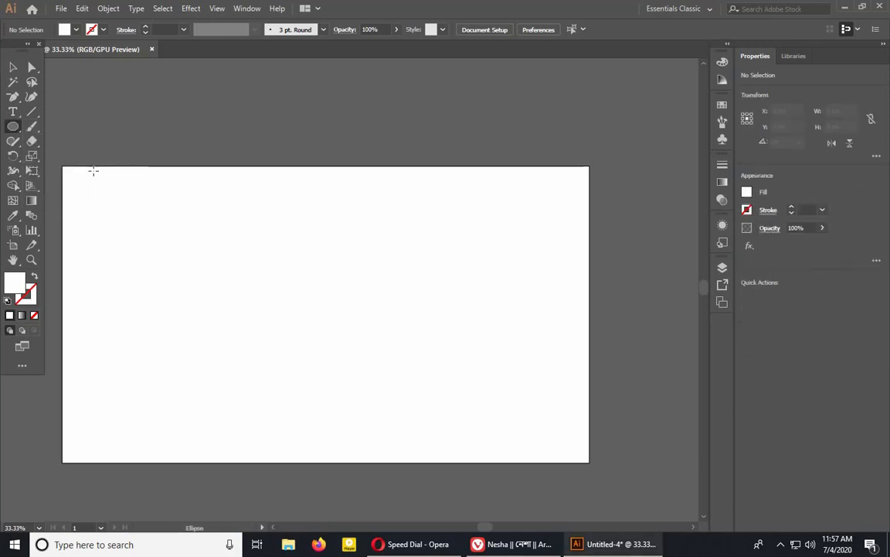
pyautogui.click(266, 293)
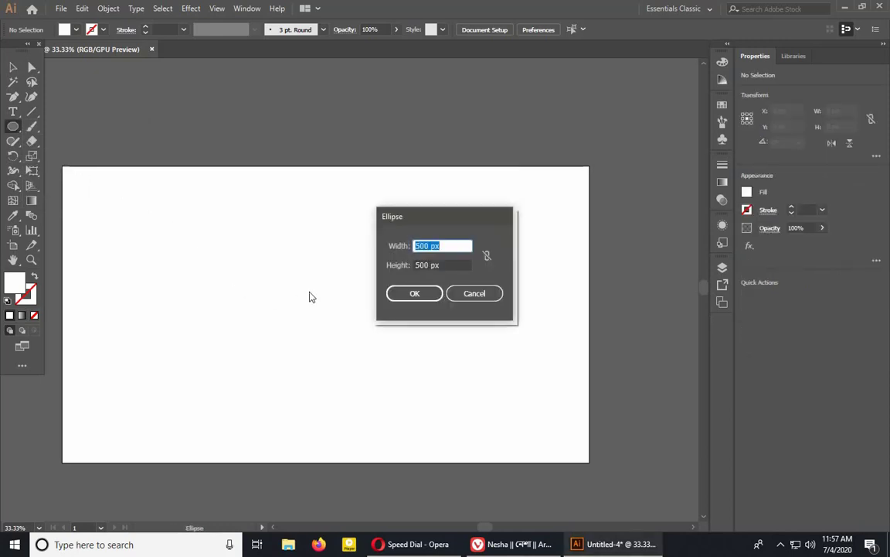
pyautogui.write('532')
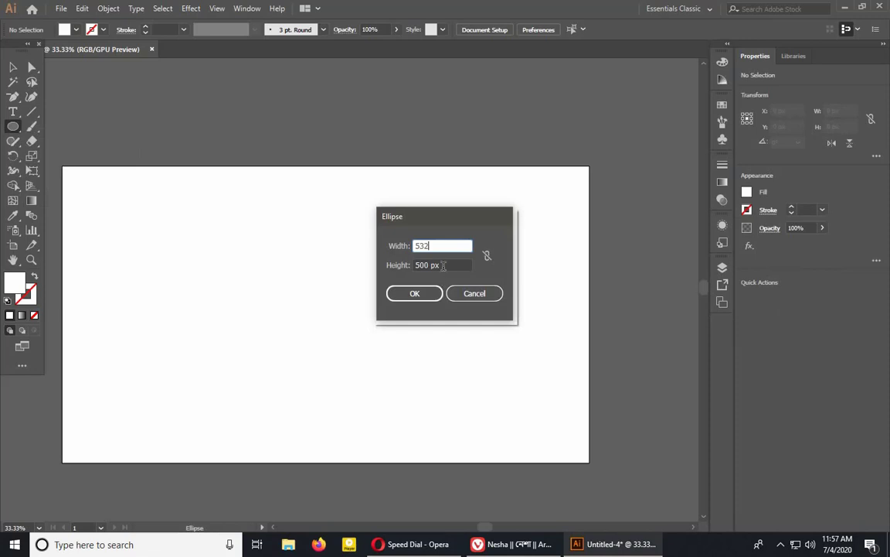
pyautogui.press('Tab')
pyautogui.write('5')
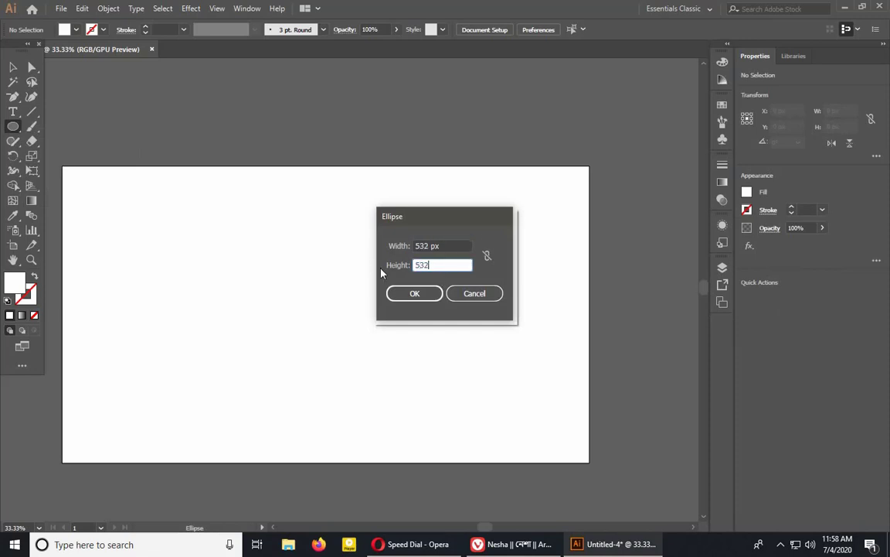
pyautogui.write('32')
pyautogui.click(410, 294)
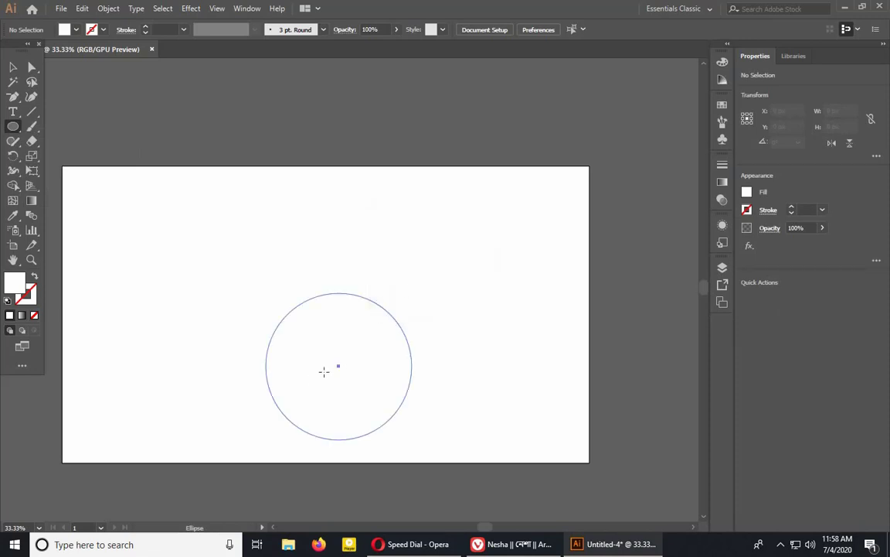
# - Fill the circle with the dark navy color 040456
pyautogui.doubleClick(19, 284)
pyautogui.write('0')
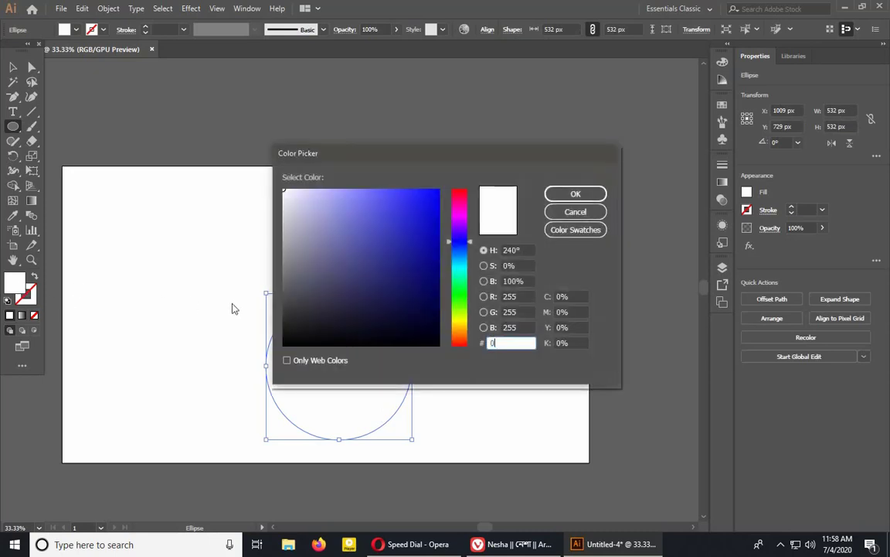
pyautogui.write('40456')
pyautogui.click(574, 193)
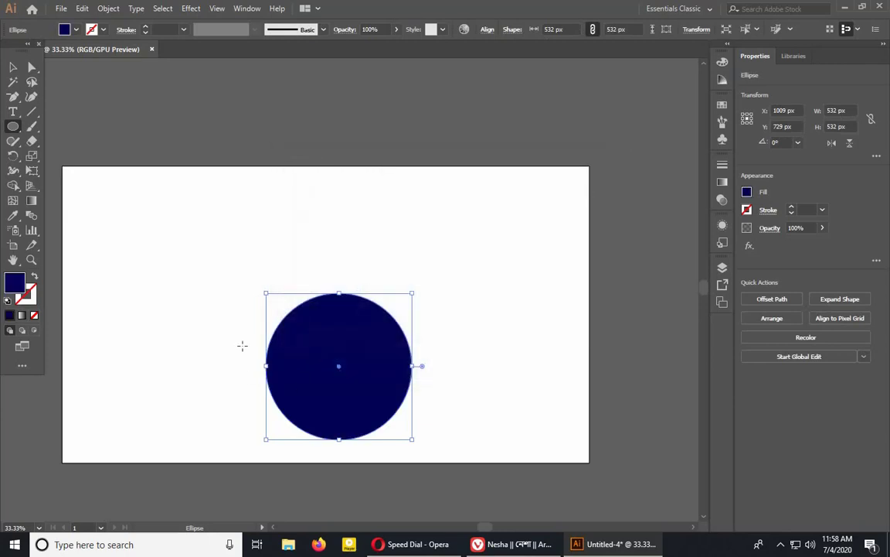
# - Move the navy circle up and left to about the middle of the artboard and deselect it
pyautogui.click(12, 67)
pyautogui.moveTo(368, 383); pyautogui.dragTo(342, 333)
pyautogui.click(582, 307)
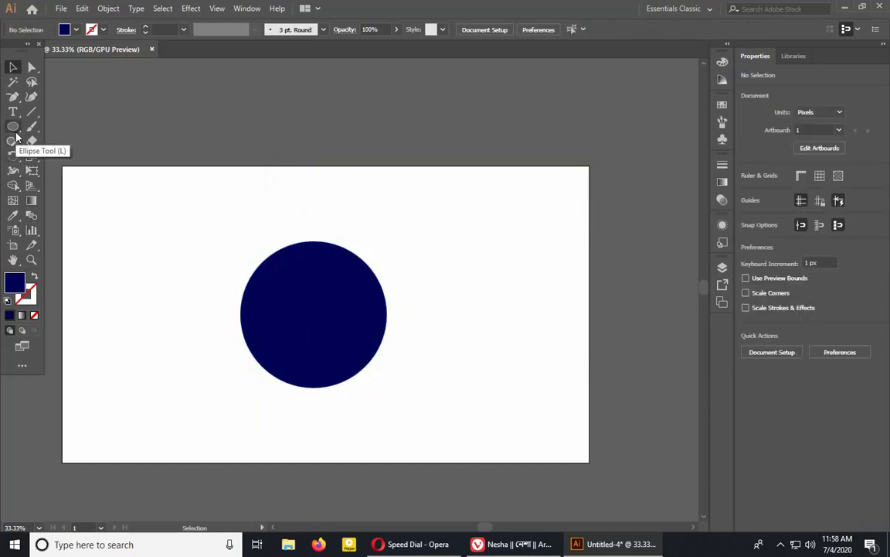
# - Draw a 1920 × 1080 px rectangle covering the whole artboard and give it a white-to-black gradient fill
pyautogui.moveTo(14, 128); pyautogui.dragTo(71, 124)
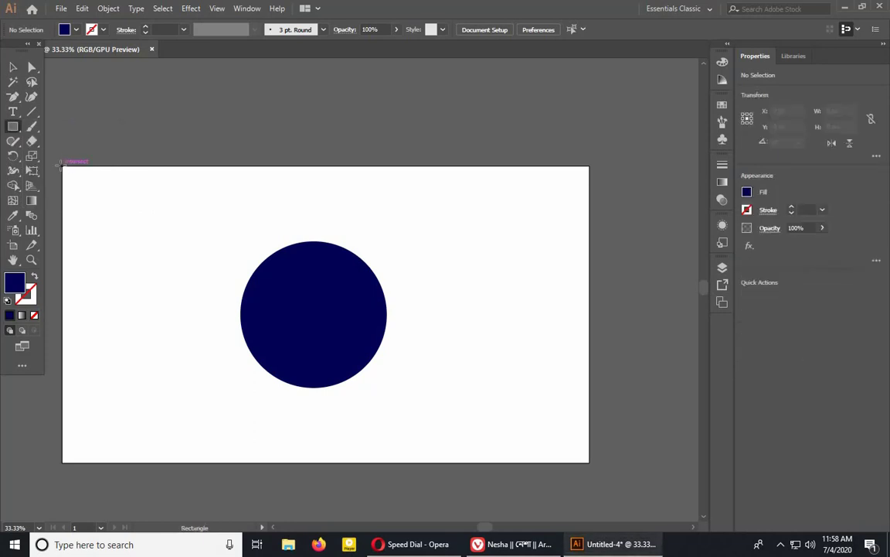
pyautogui.moveTo(62, 165); pyautogui.dragTo(587, 461)
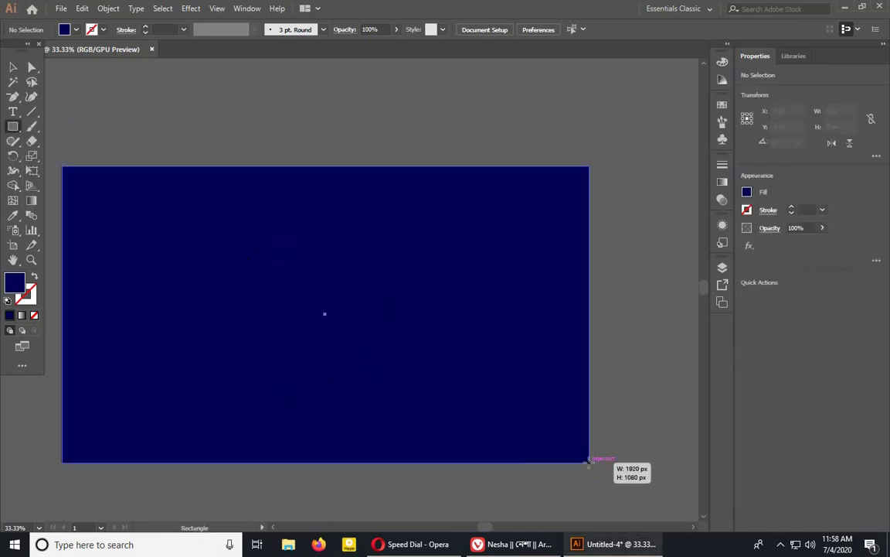
pyautogui.click(22, 317)
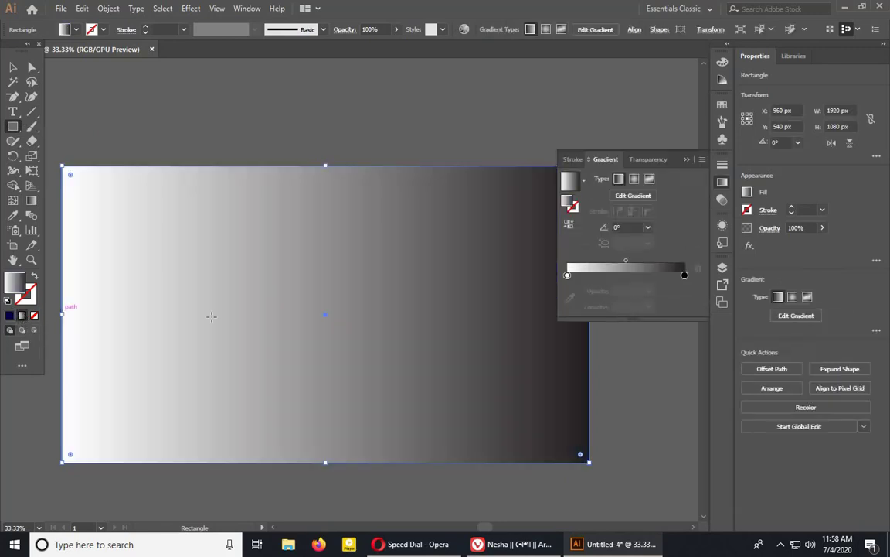
# - Switch the gradient's black end stop to RGB with color c2c2c2 and make the gradient radial
pyautogui.doubleClick(685, 276)
pyautogui.click(685, 288)
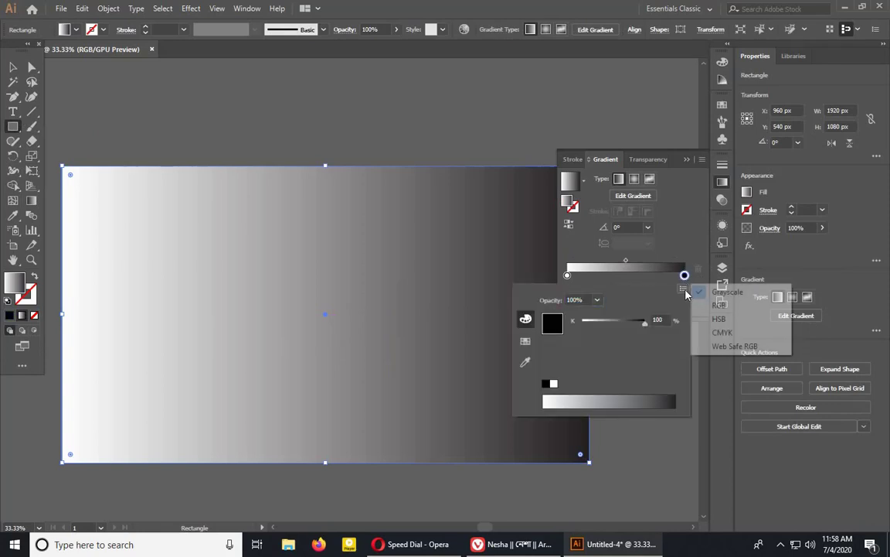
pyautogui.click(717, 306)
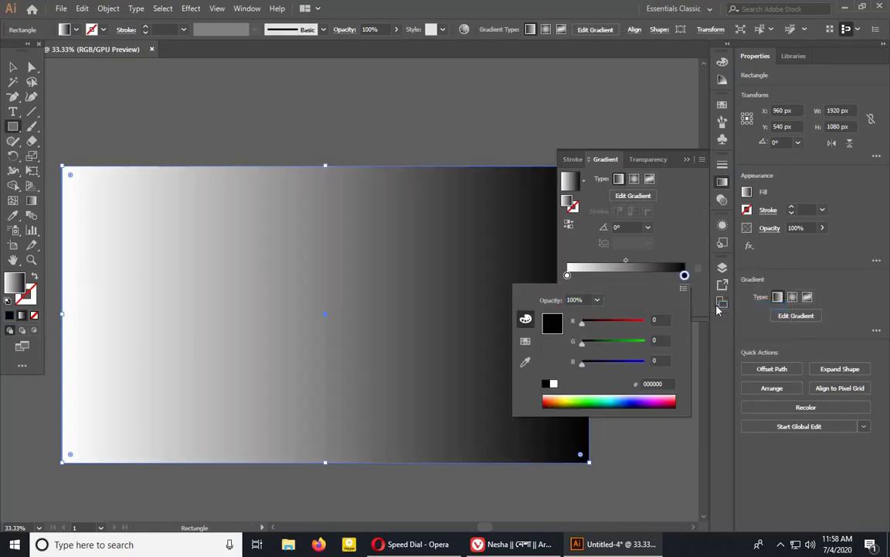
pyautogui.click(668, 383)
pyautogui.write('c2c2c2')
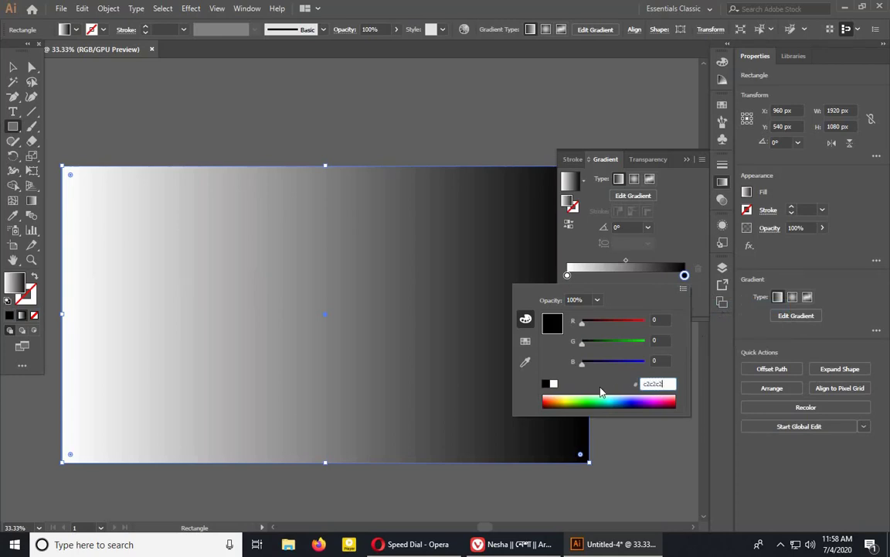
pyautogui.press('Return')
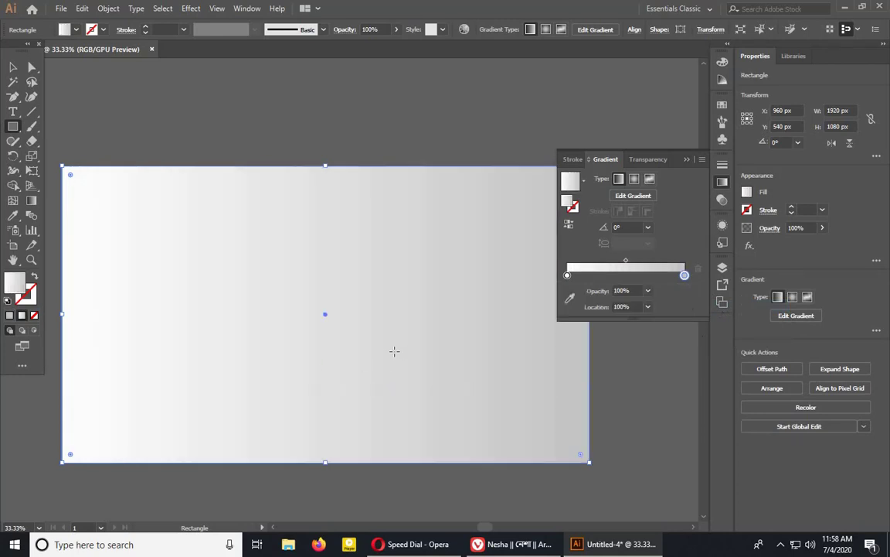
pyautogui.click(635, 180)
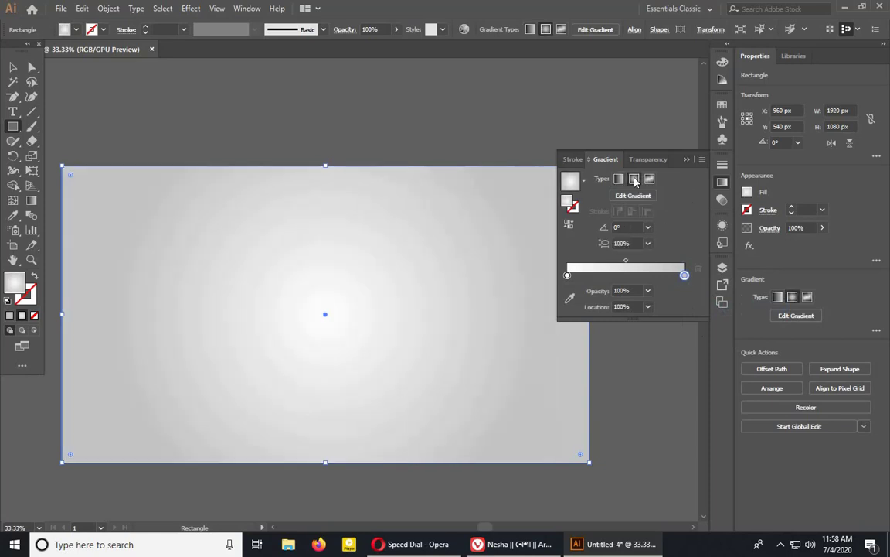
# - Send the gradient rectangle behind the navy circle and deselect it
pyautogui.click(687, 160)
pyautogui.hotkey('ctrl', '[')
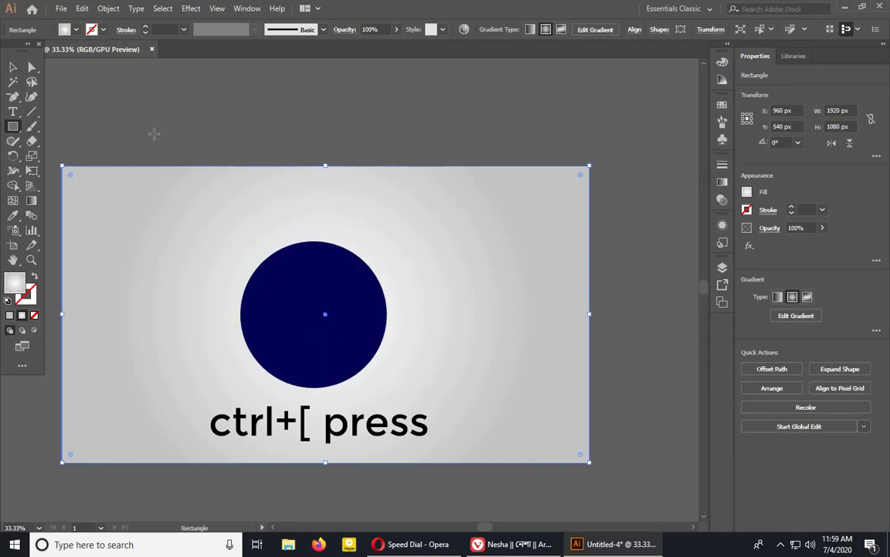
pyautogui.click(12, 68)
pyautogui.click(207, 130)
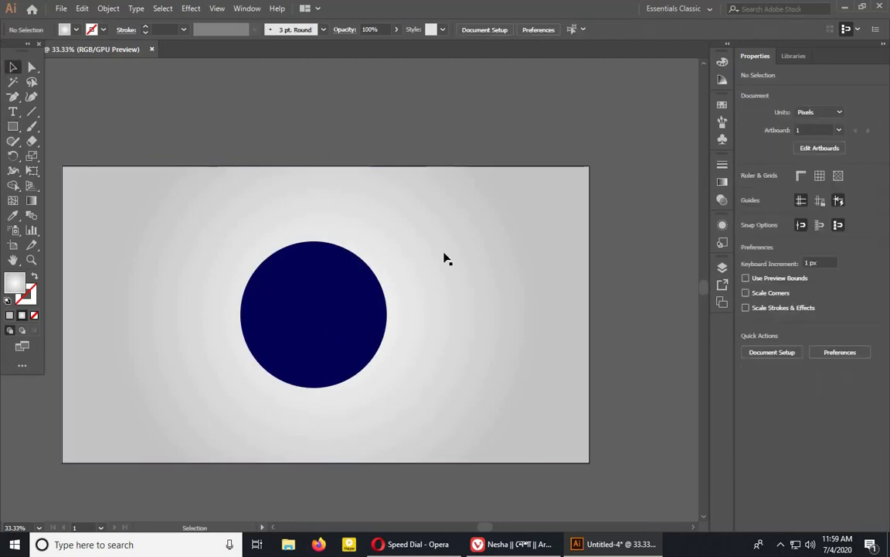
# - Draw a flat ellipse about 710 × 68 px centered below the navy circle and fill it with solid black
pyautogui.click(20, 129)
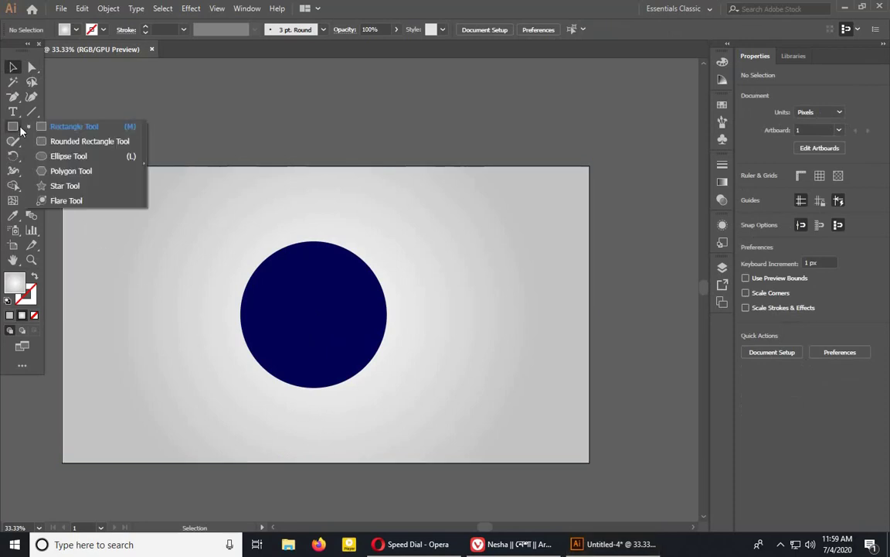
pyautogui.click(78, 158)
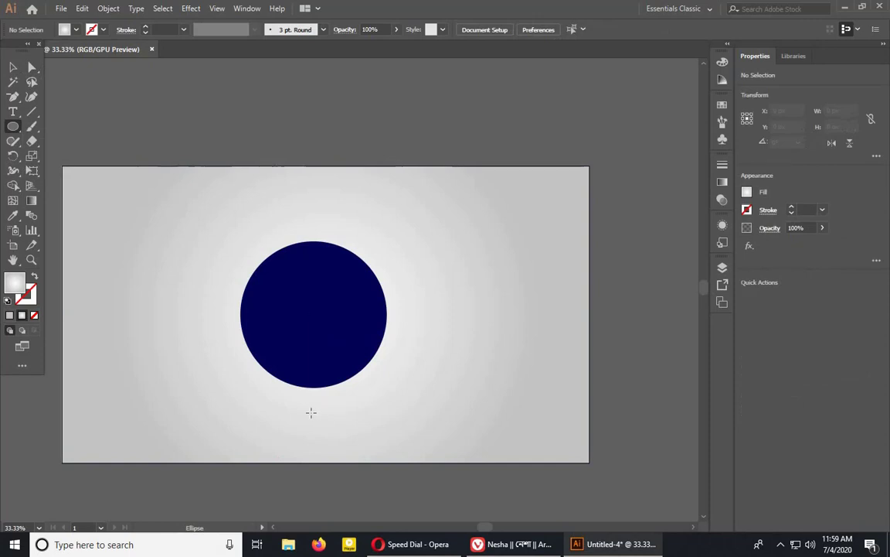
pyautogui.moveTo(312, 412); pyautogui.dragTo(410, 422)
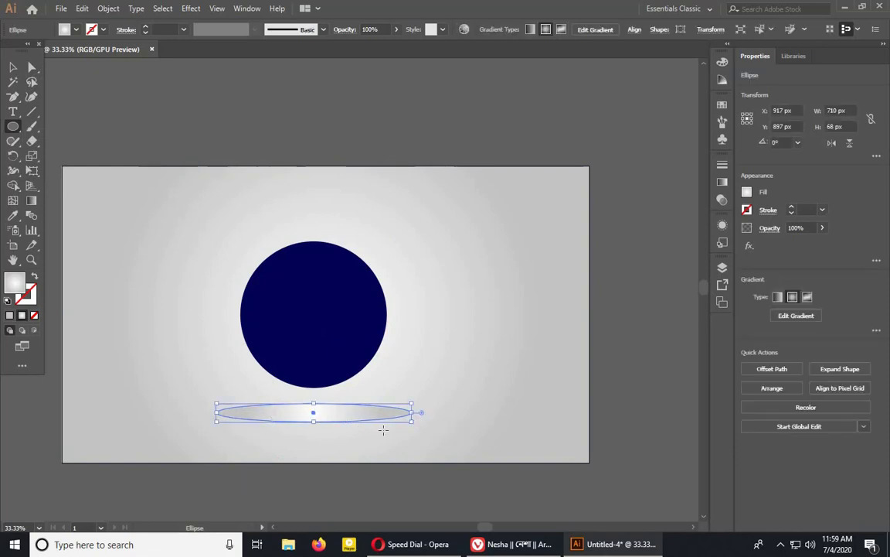
pyautogui.click(10, 317)
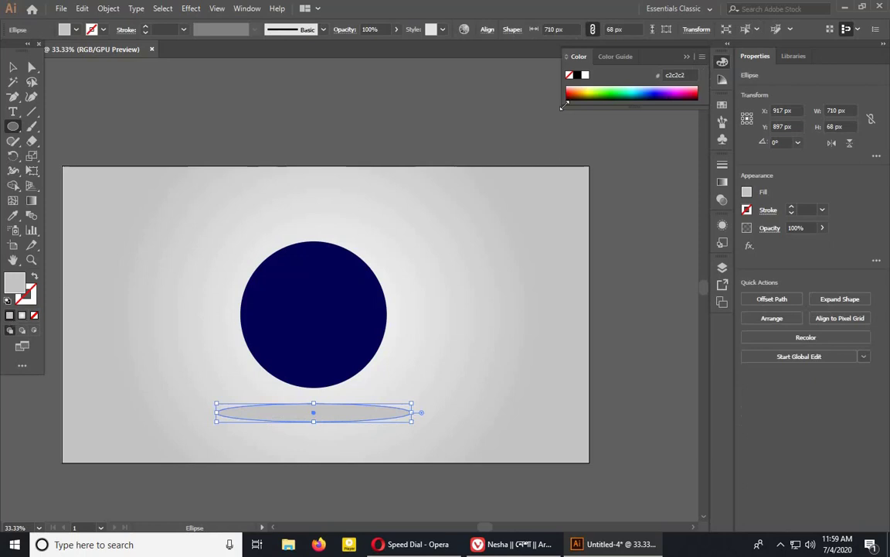
pyautogui.click(578, 76)
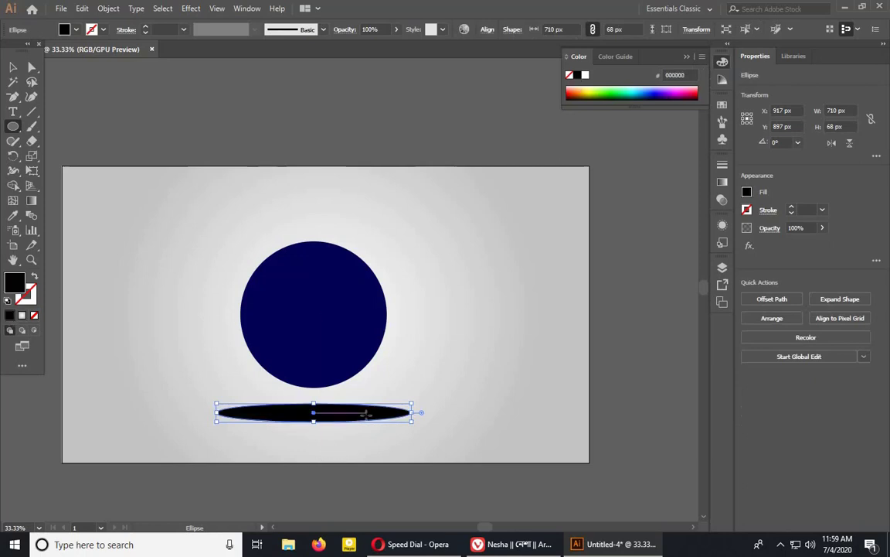
# - Set the opacity of the black ellipse below the circle to 20%
pyautogui.click(722, 201)
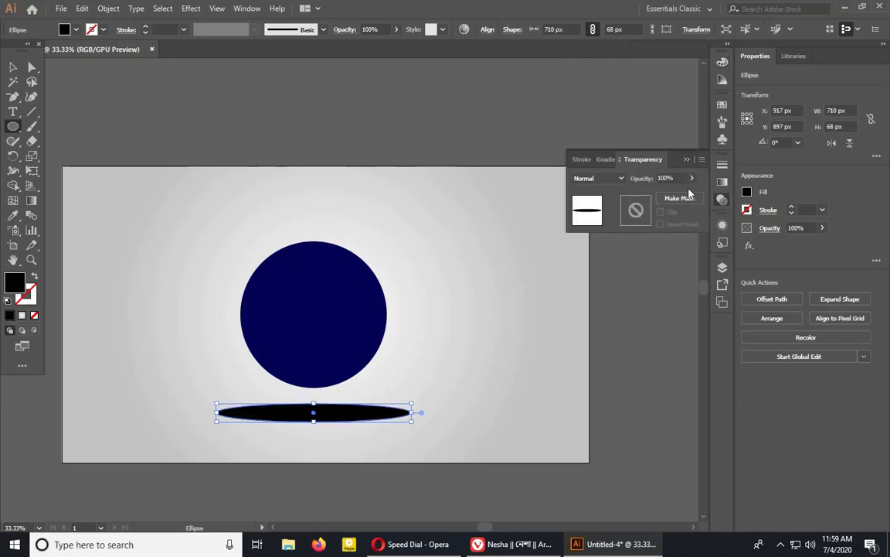
pyautogui.click(679, 178)
pyautogui.write('20')
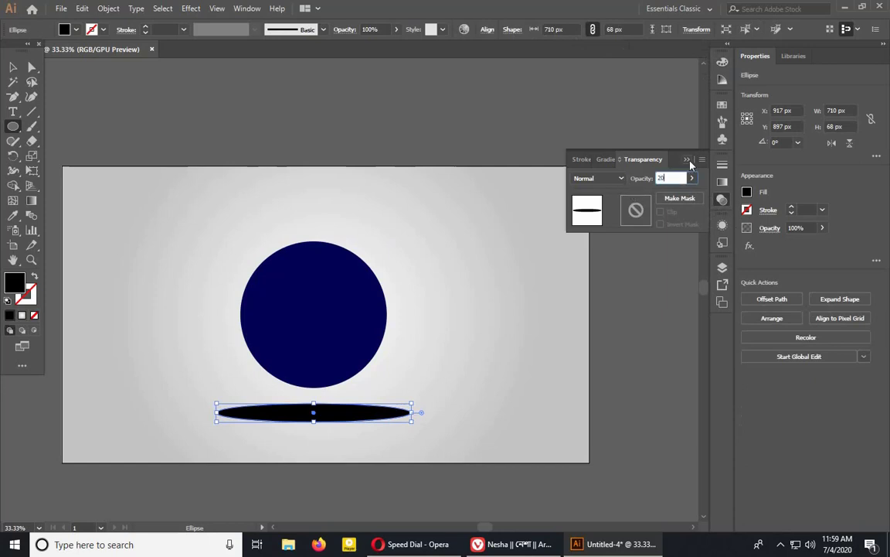
pyautogui.click(688, 160)
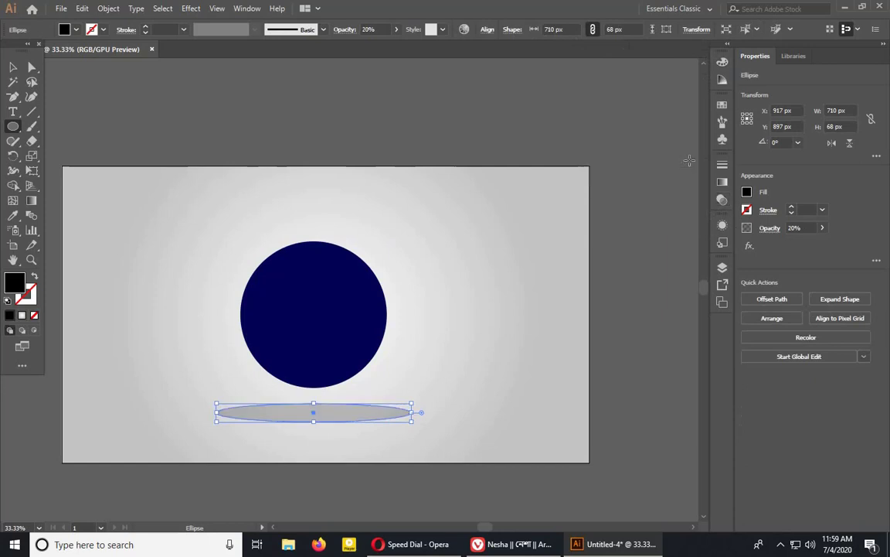
# - Apply a Feather effect with a 17 px radius to the shadow ellipse and deselect it
pyautogui.click(722, 225)
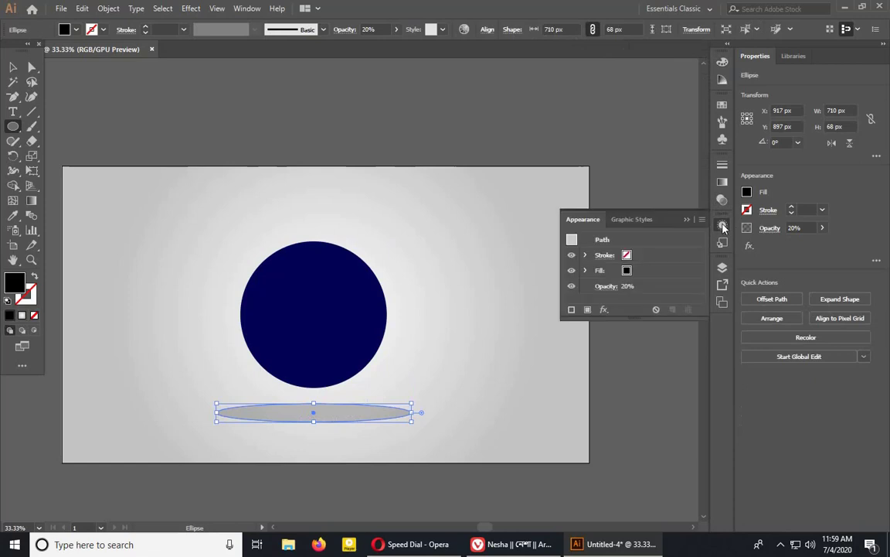
pyautogui.click(604, 309)
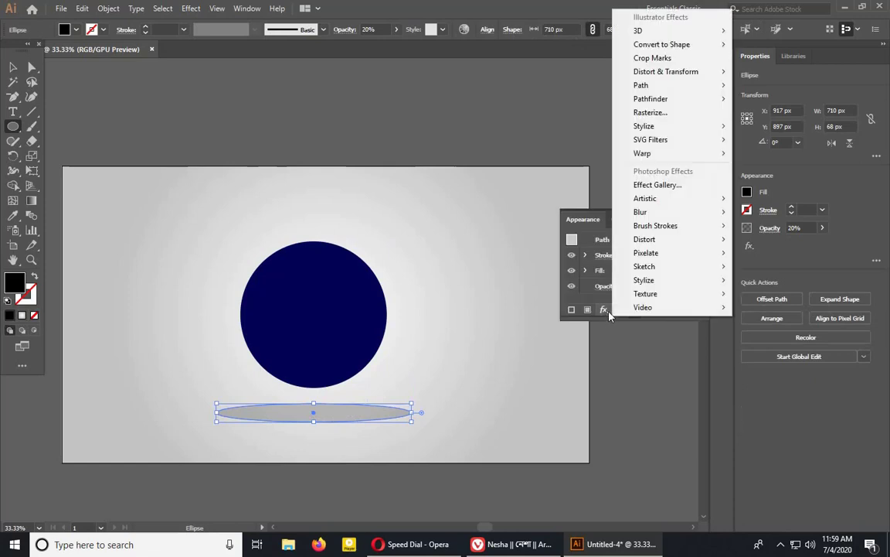
pyautogui.moveTo(669, 135)
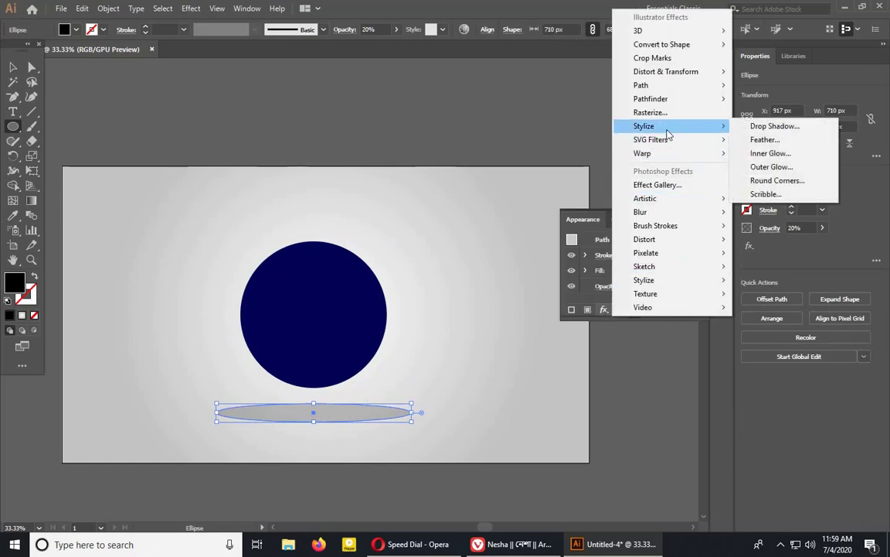
pyautogui.click(788, 142)
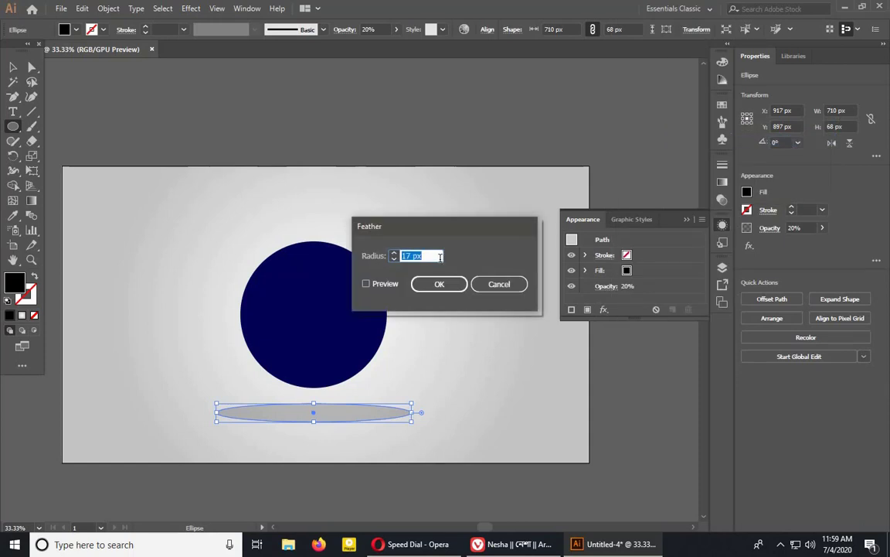
pyautogui.click(437, 284)
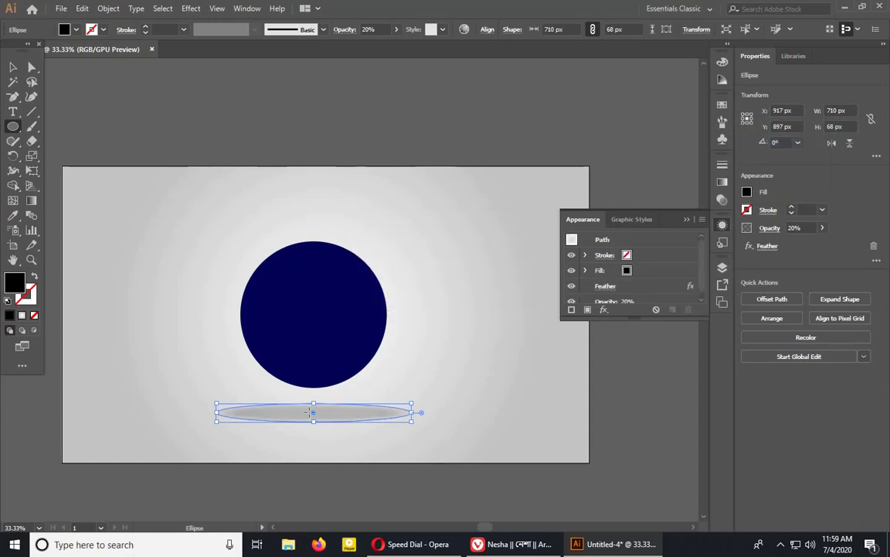
pyautogui.click(13, 67)
pyautogui.click(248, 104)
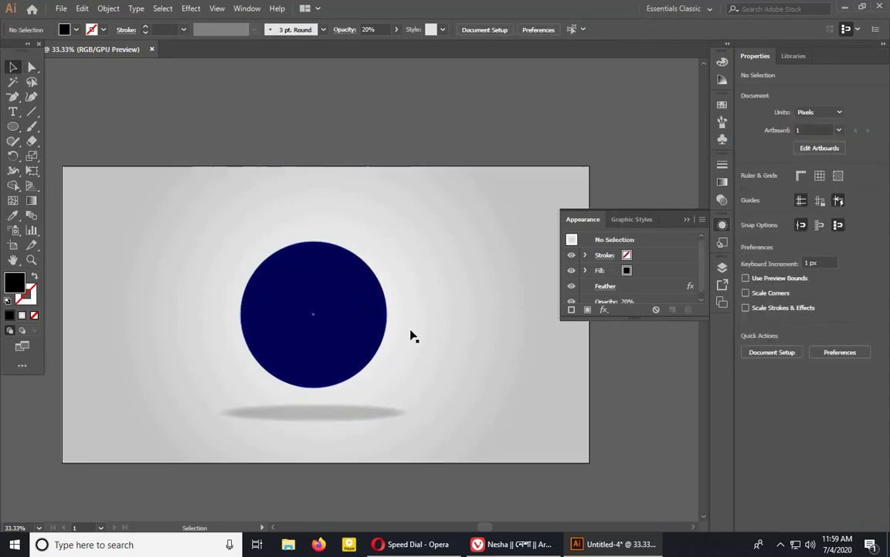
pyautogui.click(687, 219)
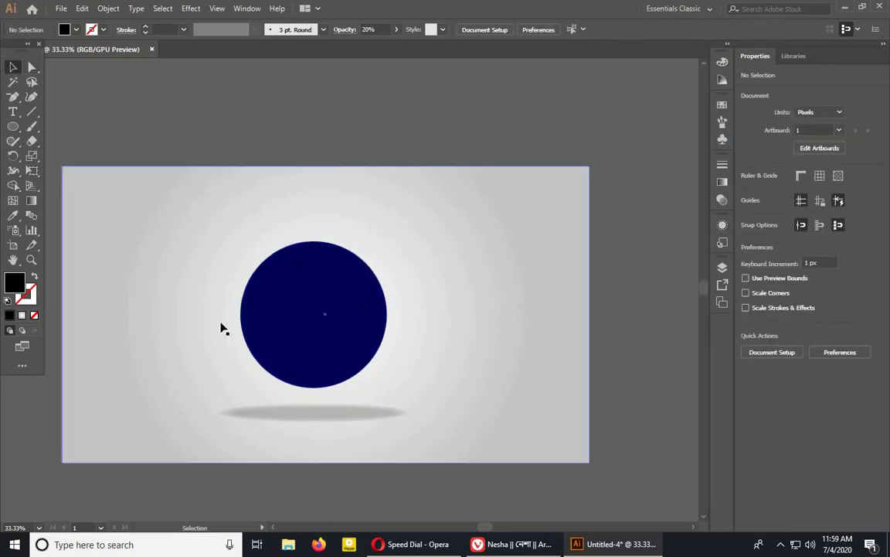
# - Delete the navy circle's rightmost anchor point to leave only its left half
pyautogui.scroll(-1, 347, 435)
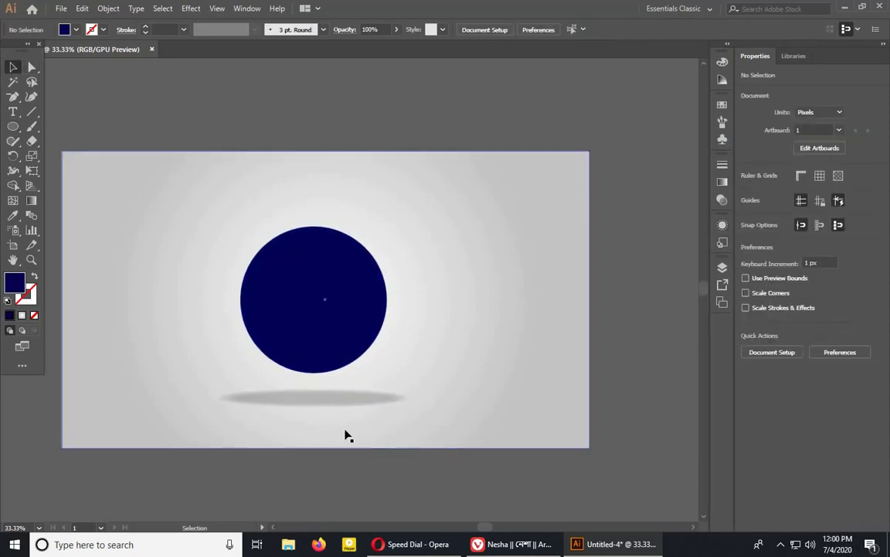
pyautogui.click(32, 68)
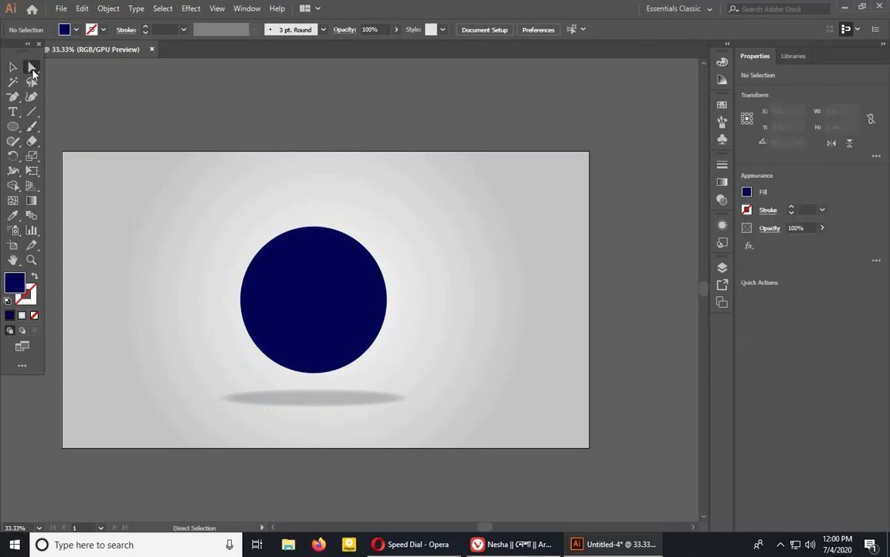
pyautogui.click(387, 302)
pyautogui.press('Delete')
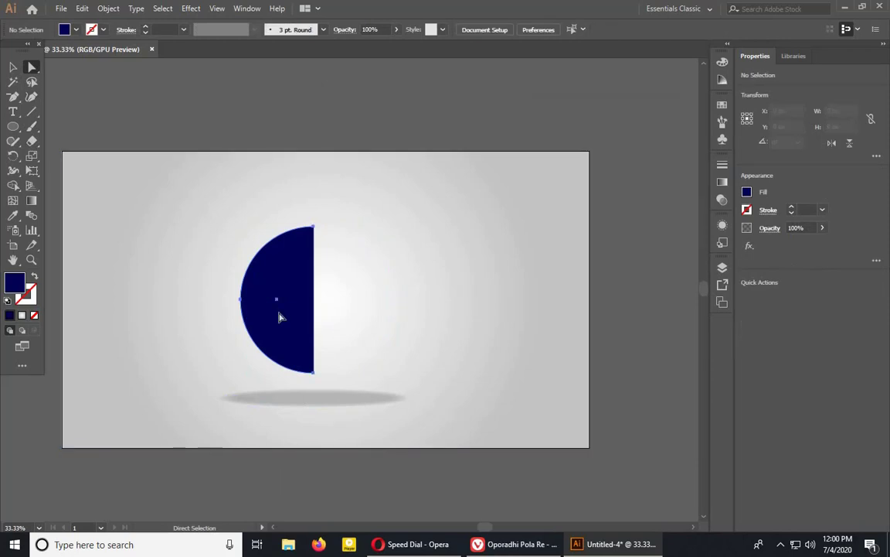
# - Set up a 360° 3D Revolve on the half circle, offset from the Right Edge, with Diffuse Shading and the preview on
pyautogui.click(279, 312)
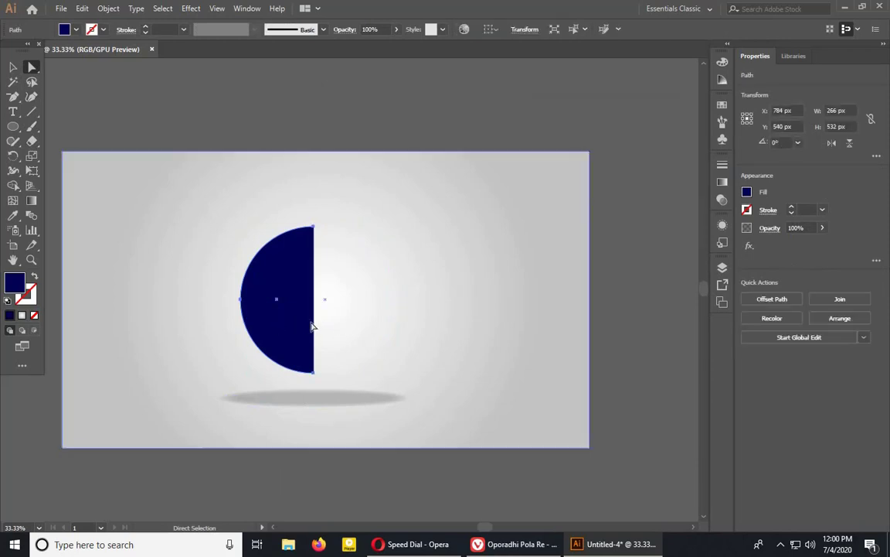
pyautogui.click(191, 8)
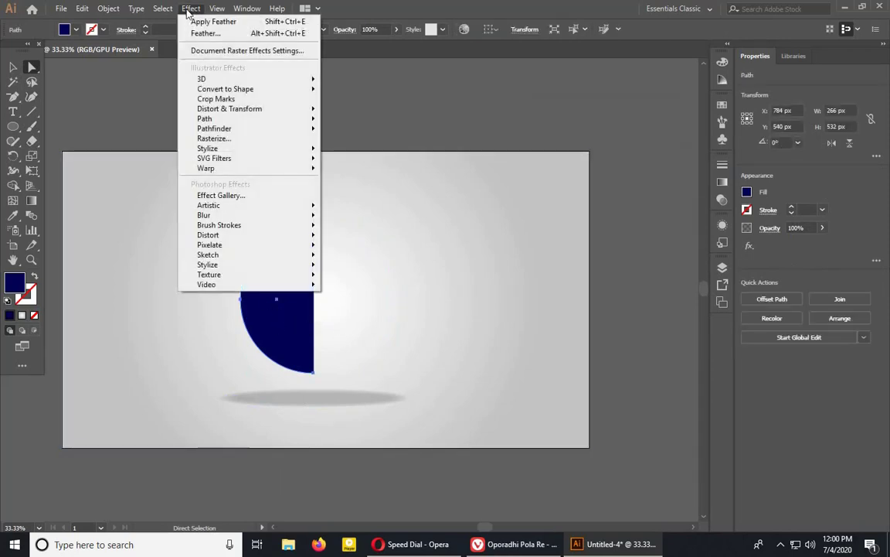
pyautogui.moveTo(204, 81)
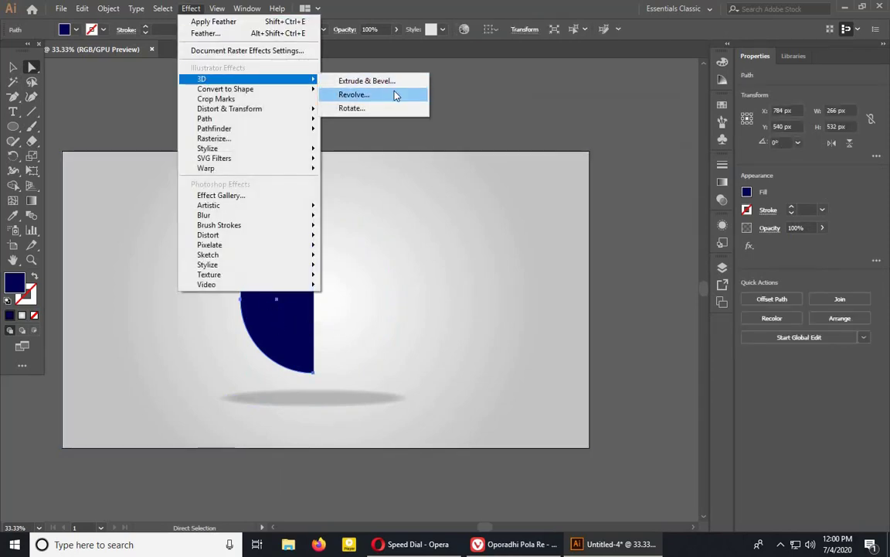
pyautogui.click(395, 94)
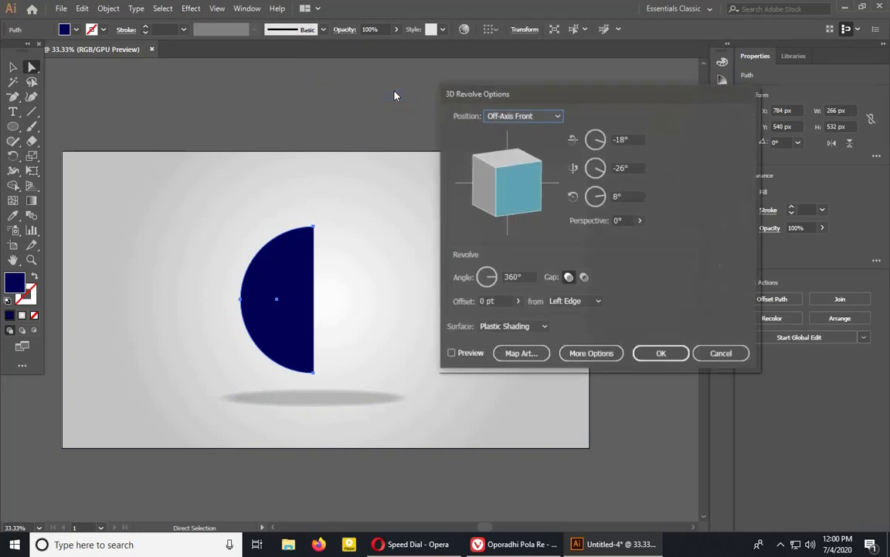
pyautogui.click(452, 353)
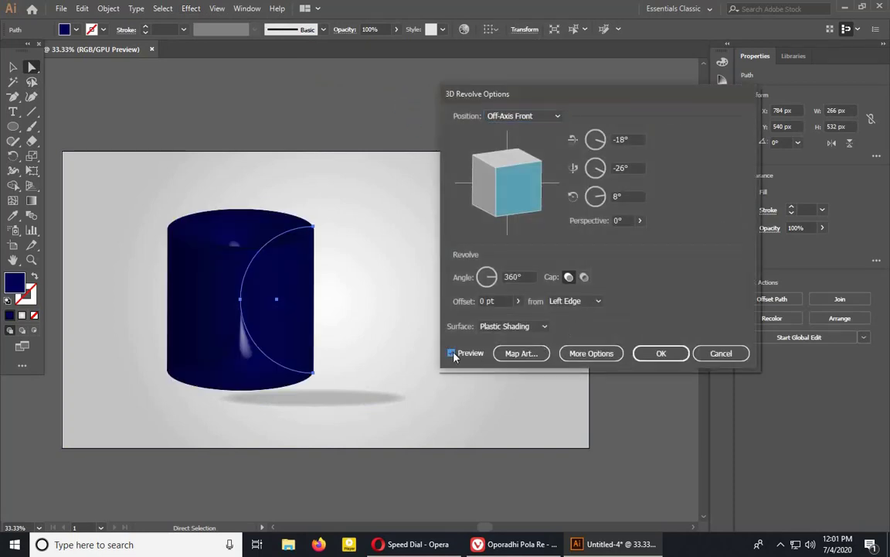
pyautogui.click(585, 305)
pyautogui.click(578, 326)
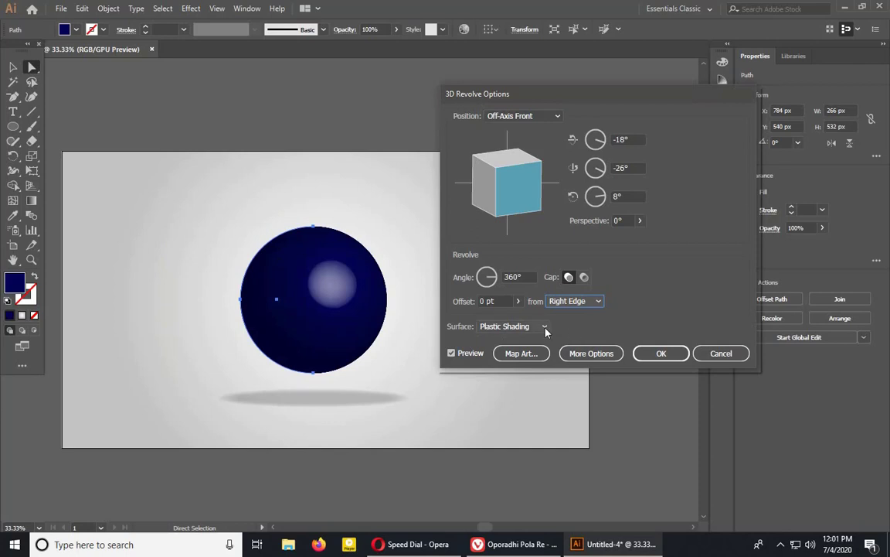
pyautogui.click(545, 327)
pyautogui.click(506, 366)
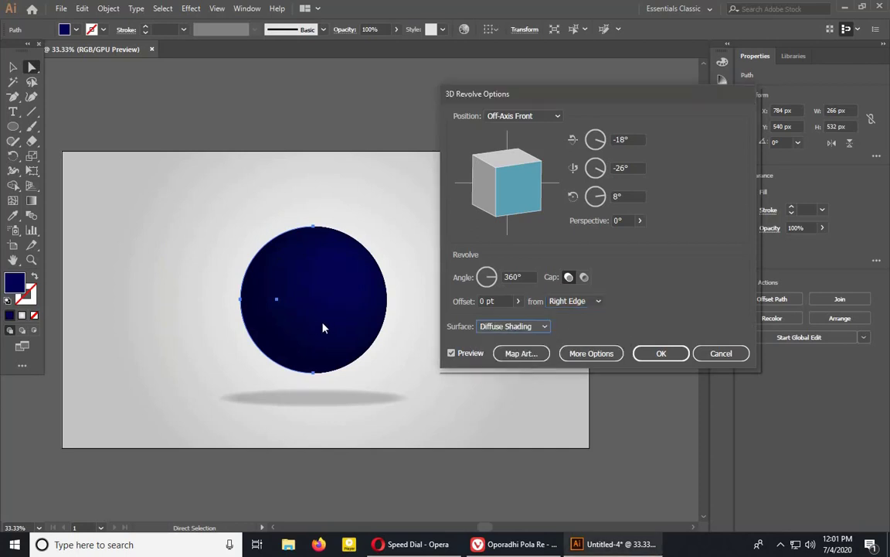
# - Map the "ball create" symbol onto the sphere, positioning its pattern to cover the whole surface
pyautogui.click(518, 353)
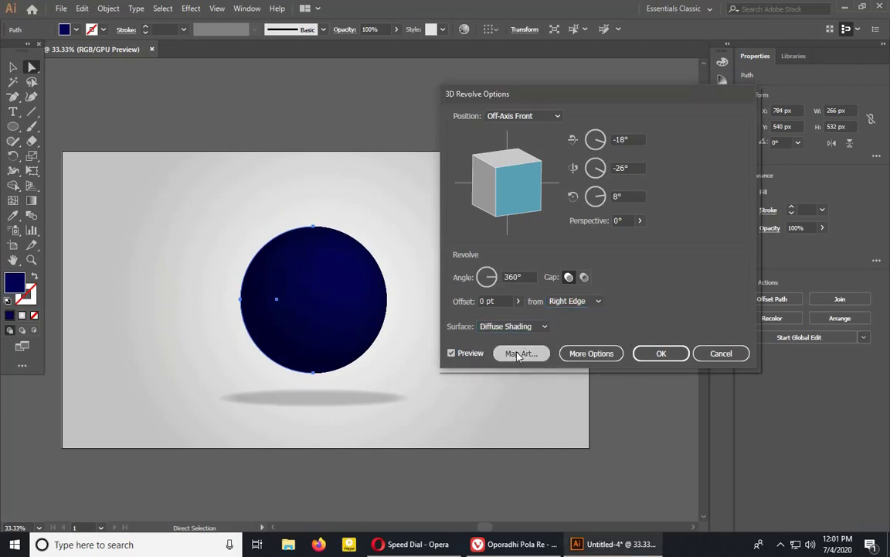
pyautogui.click(547, 118)
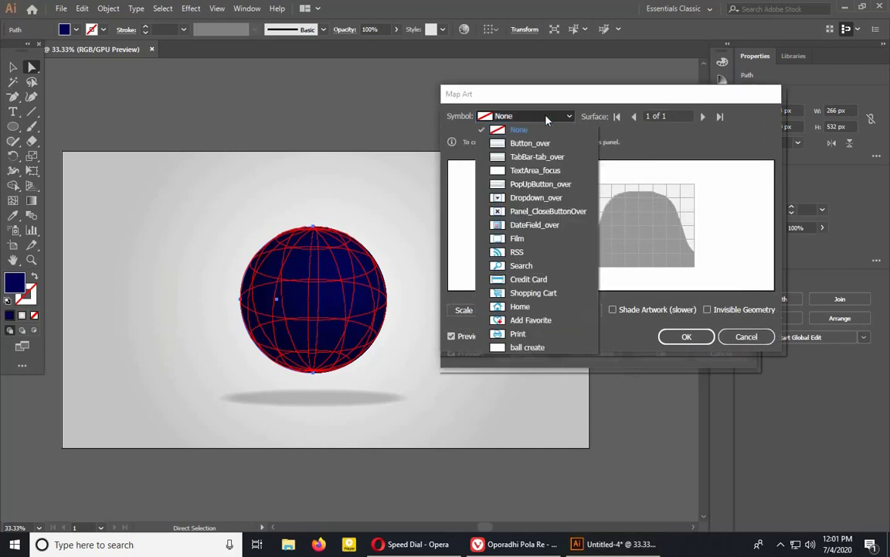
pyautogui.click(533, 348)
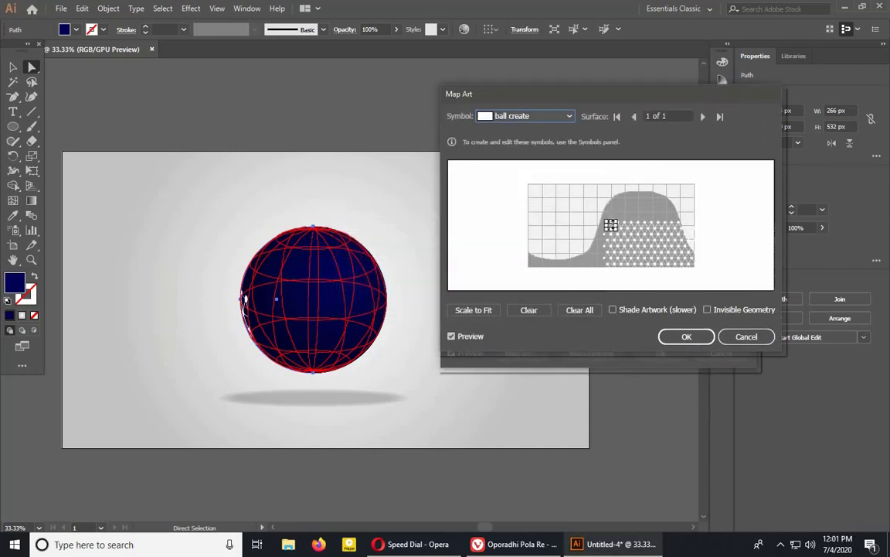
pyautogui.moveTo(610, 225); pyautogui.dragTo(528, 186)
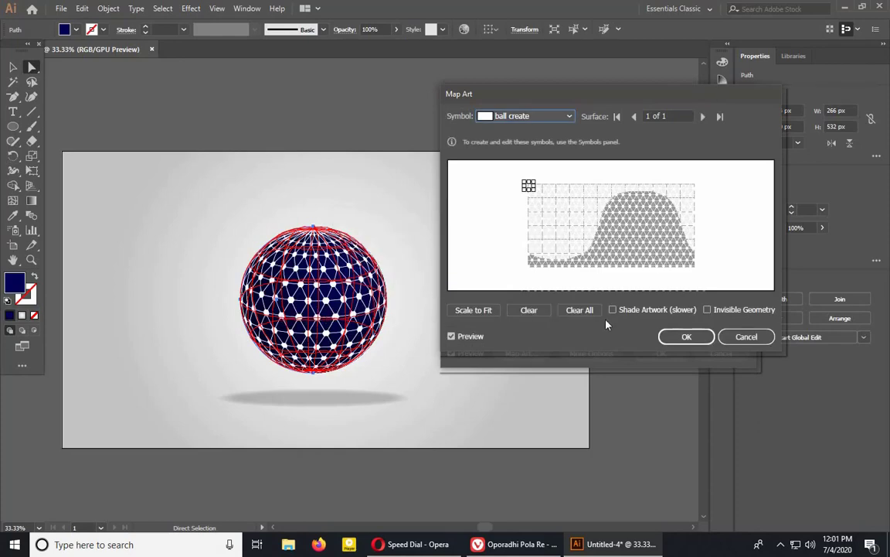
pyautogui.click(670, 337)
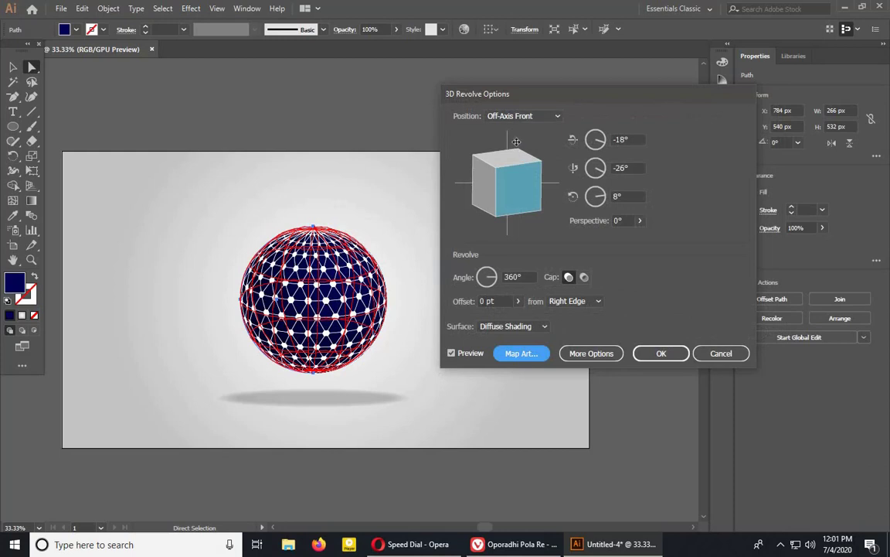
# - Rotate the sphere to a custom rotation of -17°, -26° and -11°, apply the 3D Revolve and deselect the ball
pyautogui.moveTo(521, 138); pyautogui.dragTo(277, 283)
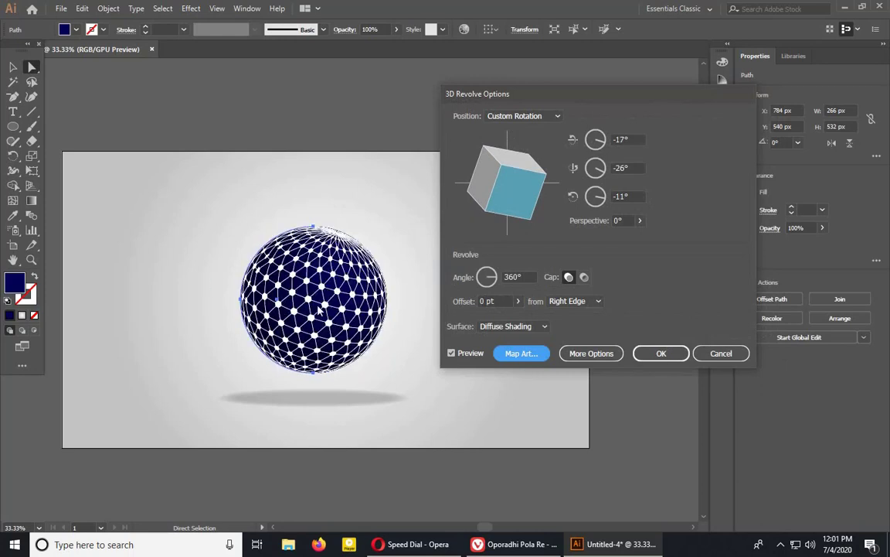
pyautogui.click(662, 353)
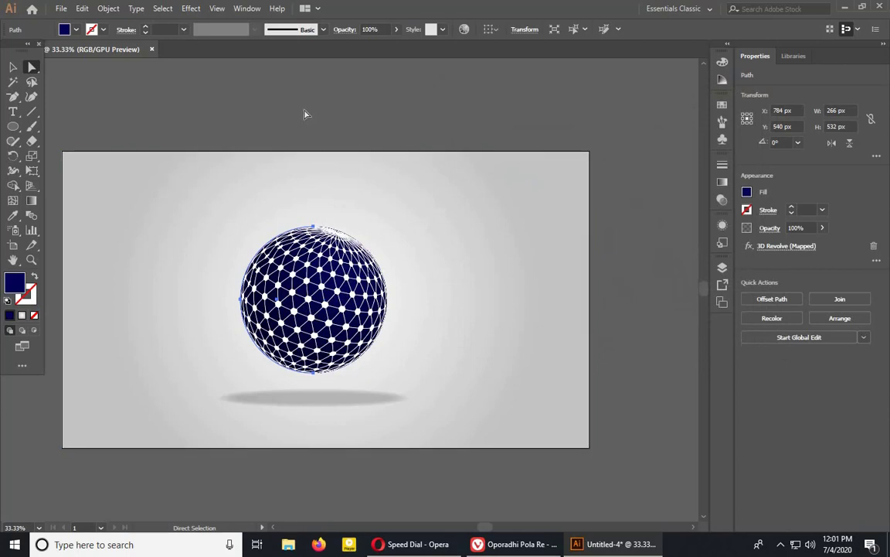
pyautogui.click(435, 371)
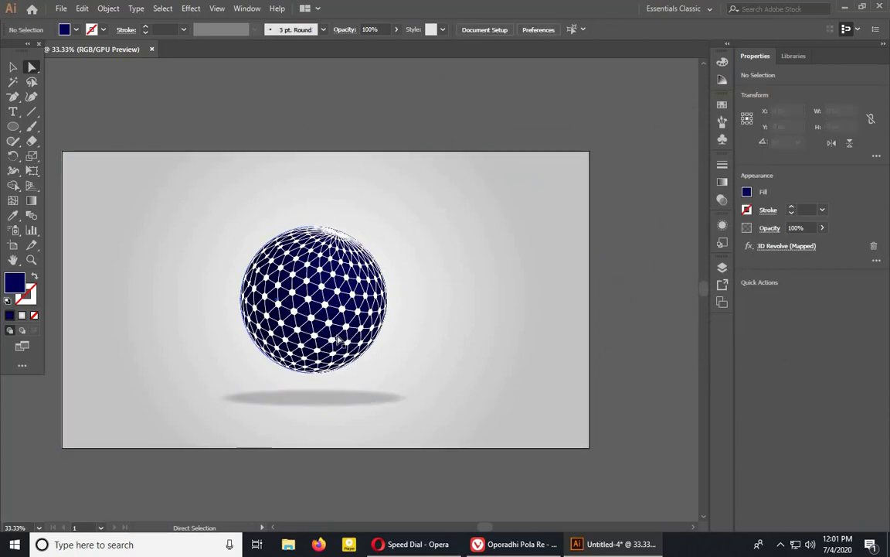
pyautogui.press('v')
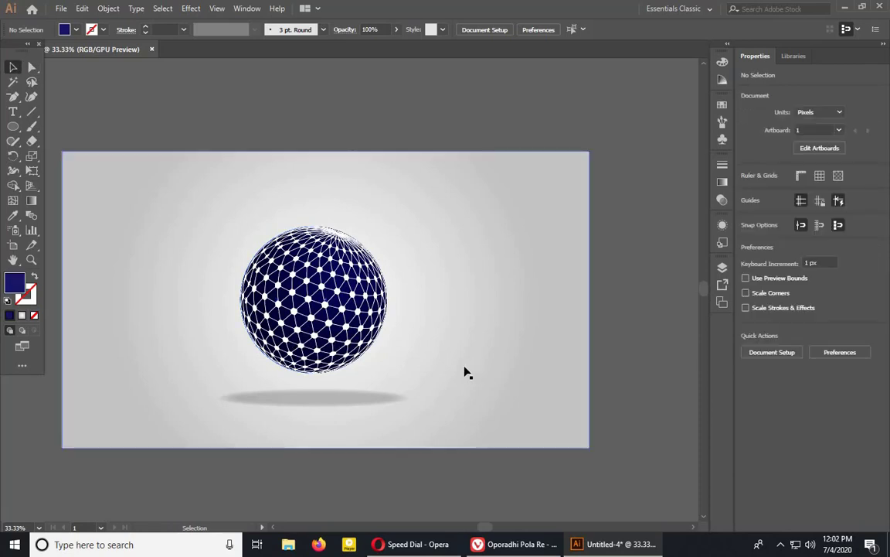
# - Create a 532 × 532 px navy circle and place it just to the right of the patterned ball
pyautogui.click(13, 126)
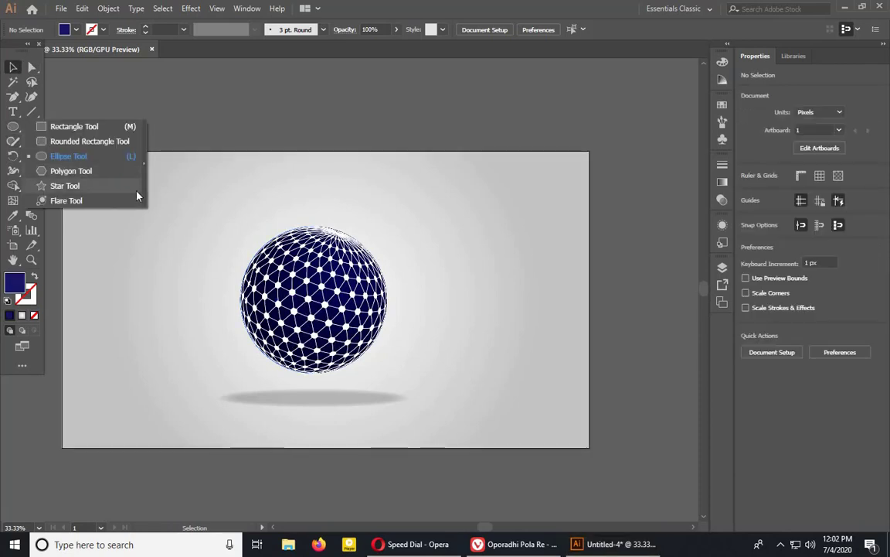
pyautogui.click(69, 157)
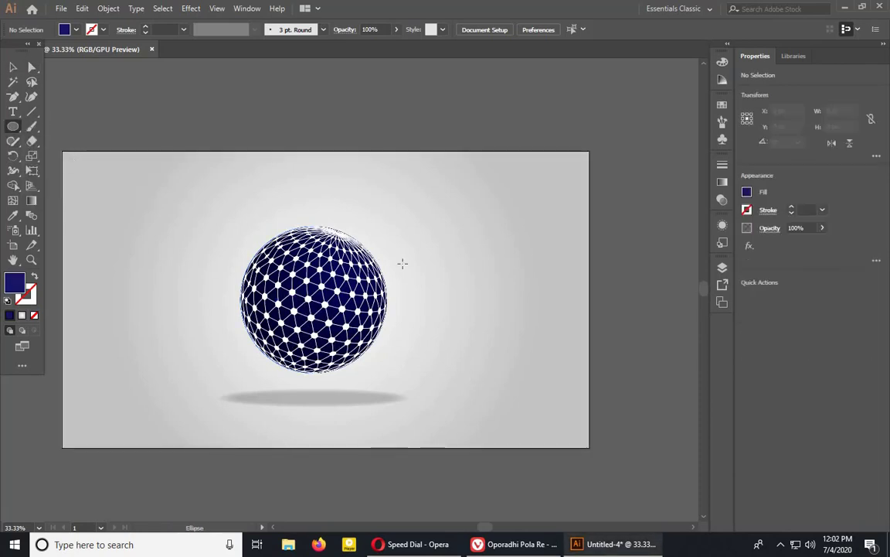
pyautogui.click(484, 337)
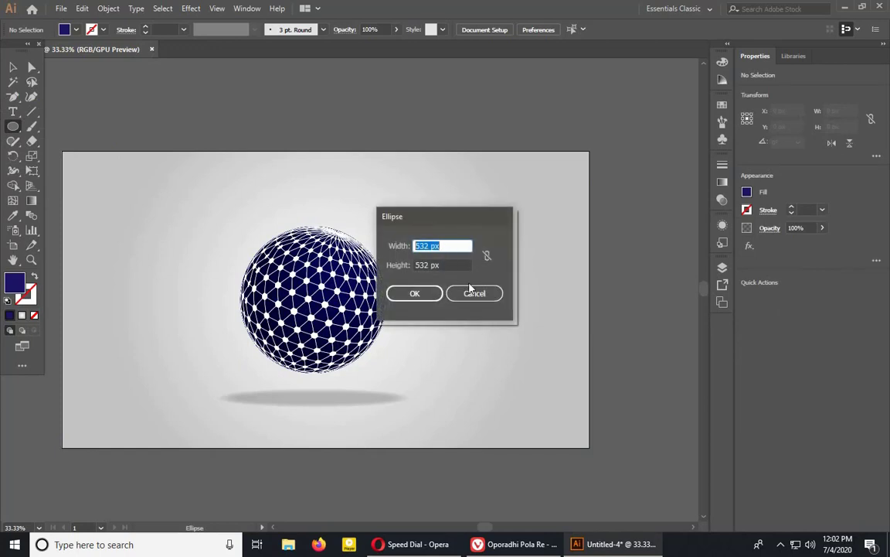
pyautogui.press('Tab')
pyautogui.click(418, 293)
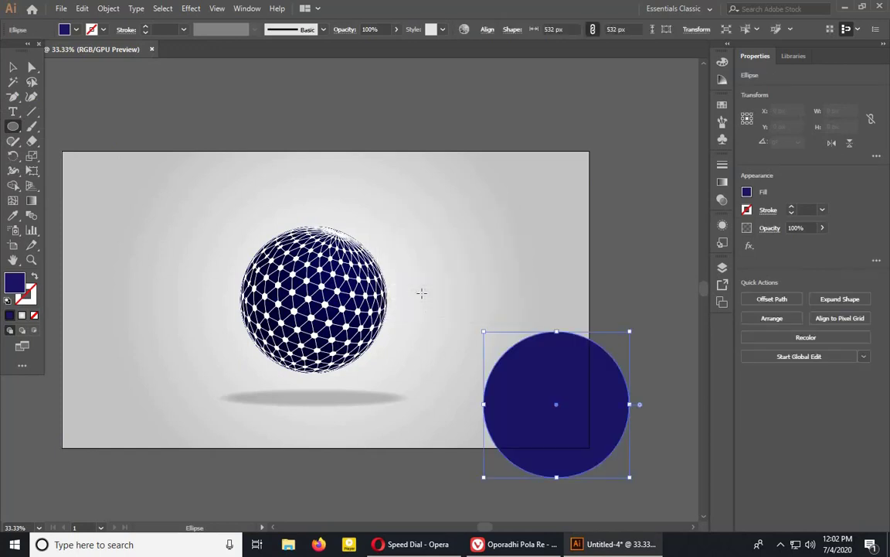
pyautogui.click(19, 69)
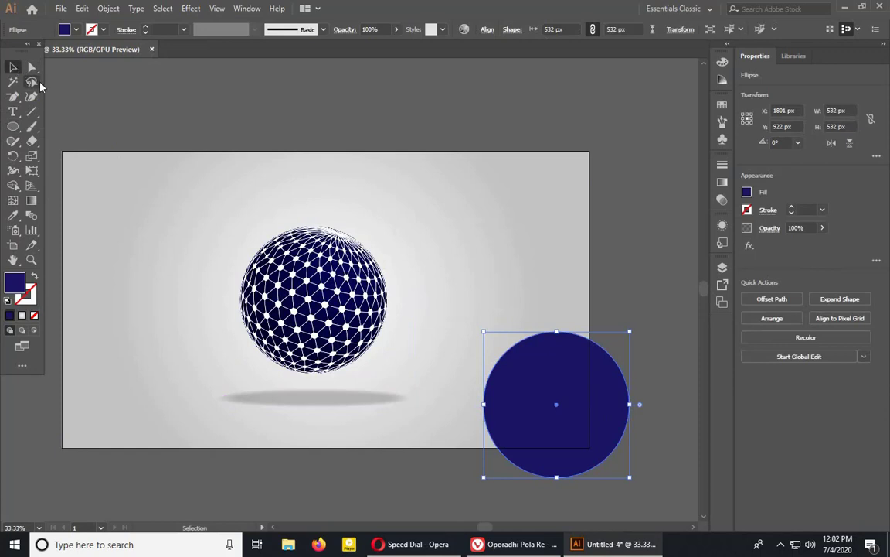
pyautogui.moveTo(531, 388); pyautogui.dragTo(469, 318)
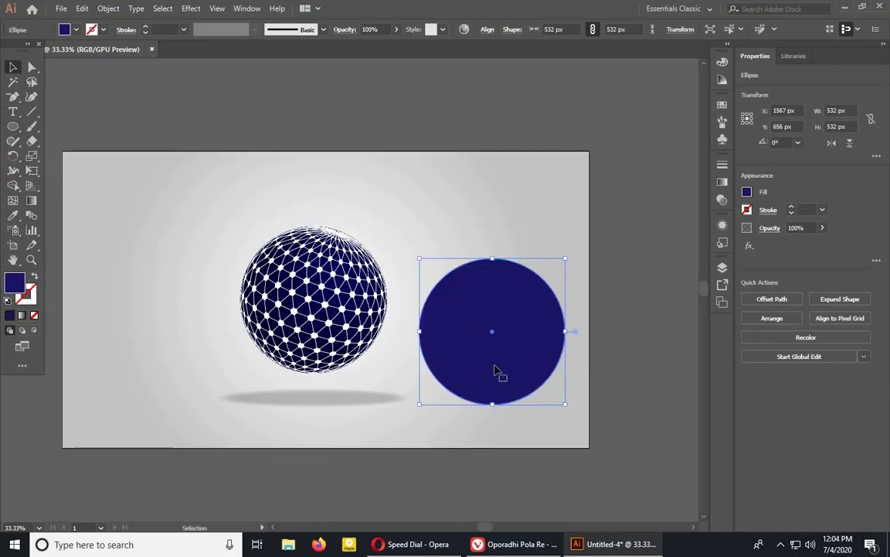
# - Fill the circle with a black-to-white radial gradient, moving the dark stop outward and setting the gradient midpoint to about 75%
pyautogui.click(22, 316)
pyautogui.click(569, 227)
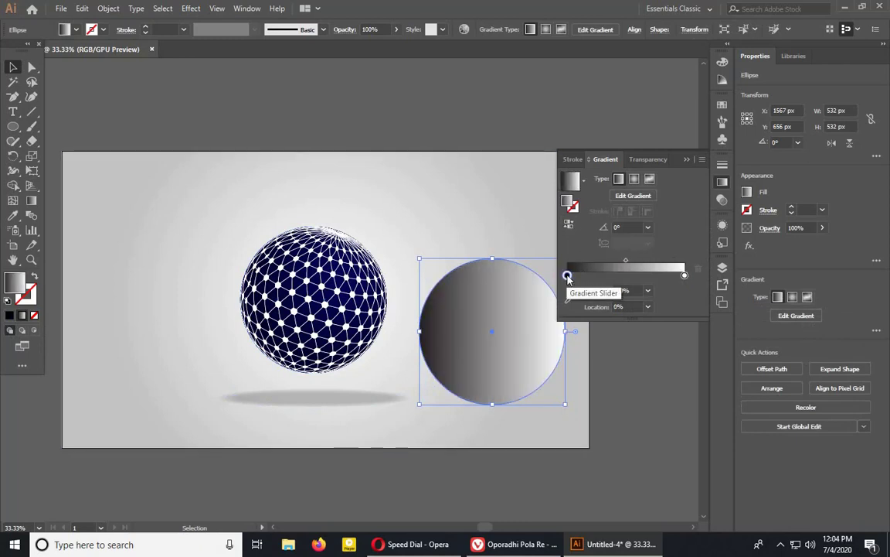
pyautogui.moveTo(569, 276); pyautogui.dragTo(610, 277)
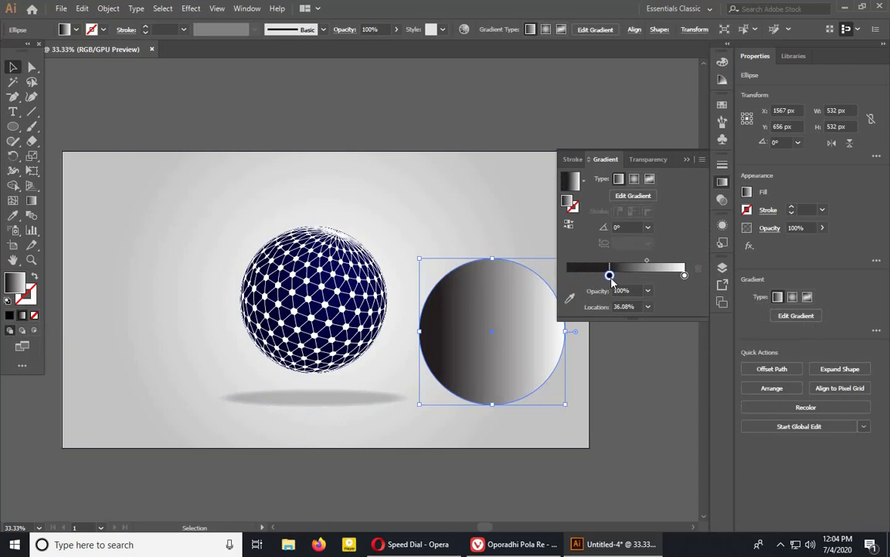
pyautogui.click(635, 179)
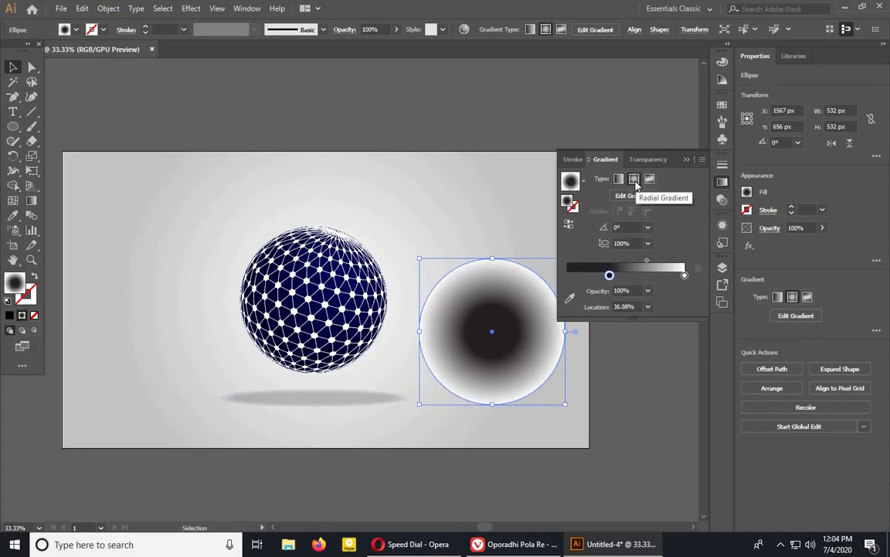
pyautogui.moveTo(610, 277)
pyautogui.mouseDown()
pyautogui.moveTo(667, 260)
pyautogui.moveTo(628, 276)
pyautogui.moveTo(645, 278)
pyautogui.moveTo(675, 261)
pyautogui.mouseUp()
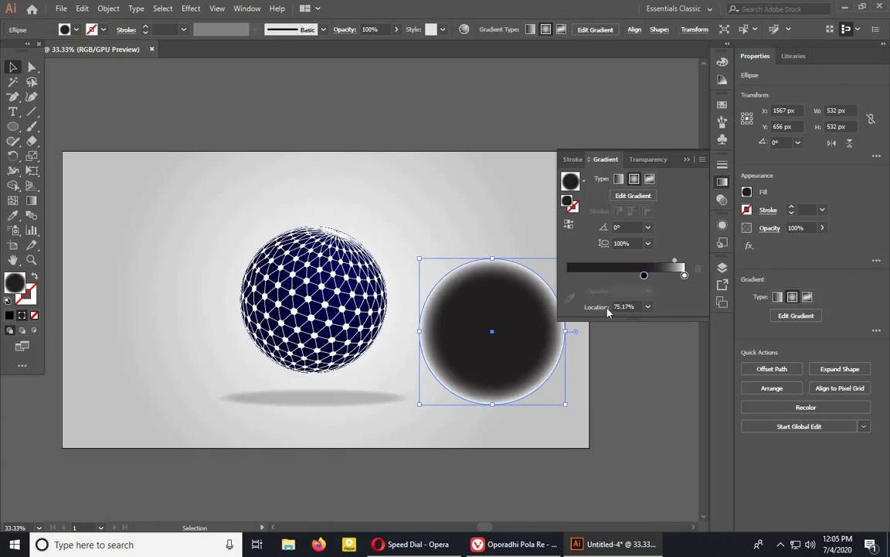
pyautogui.click(687, 160)
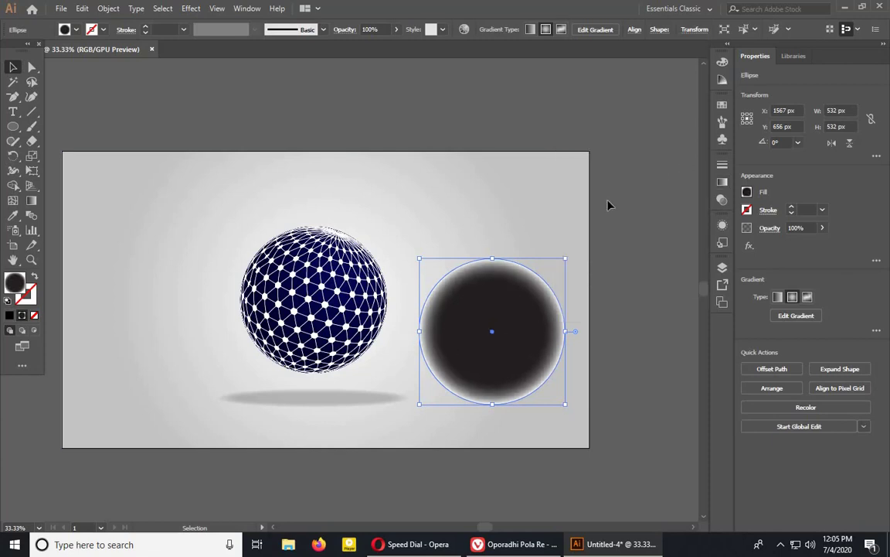
# - Place the gradient circle exactly over the patterned ball and set its blending mode to Screen
pyautogui.moveTo(492, 334); pyautogui.dragTo(314, 303)
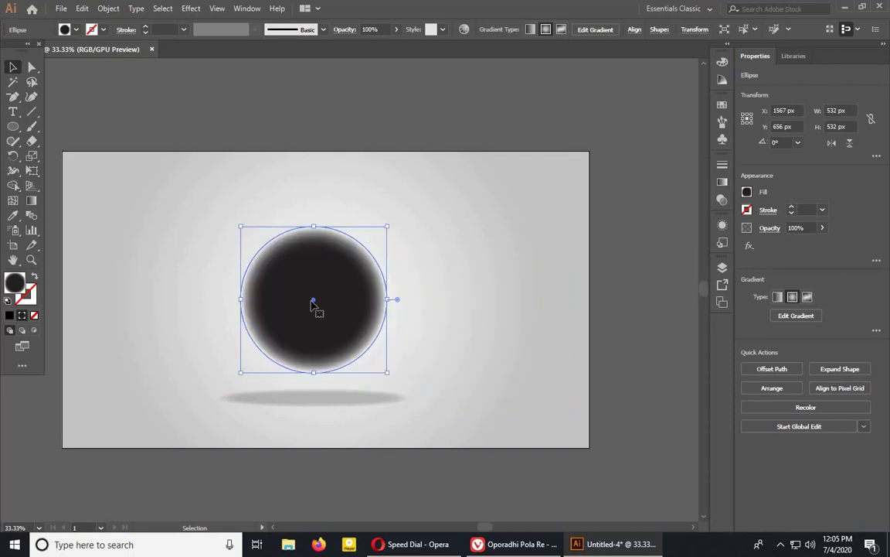
pyautogui.click(722, 201)
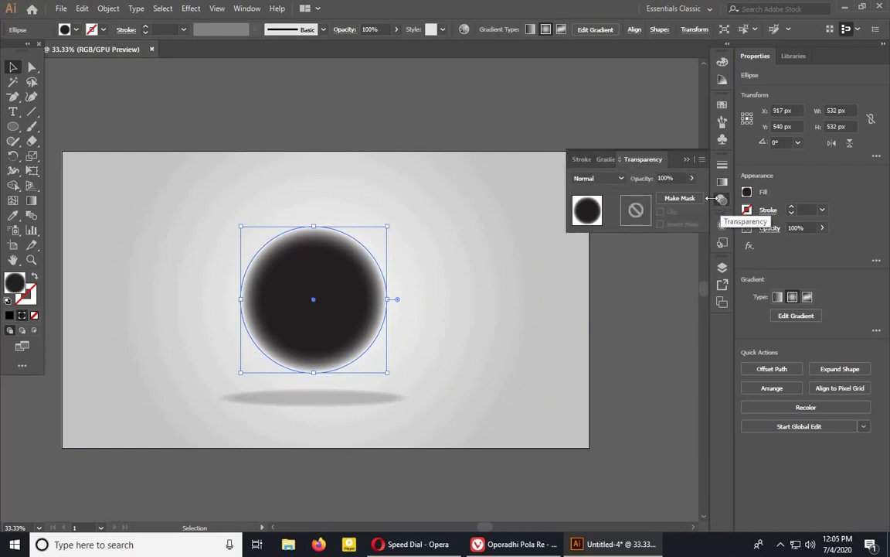
pyautogui.click(621, 184)
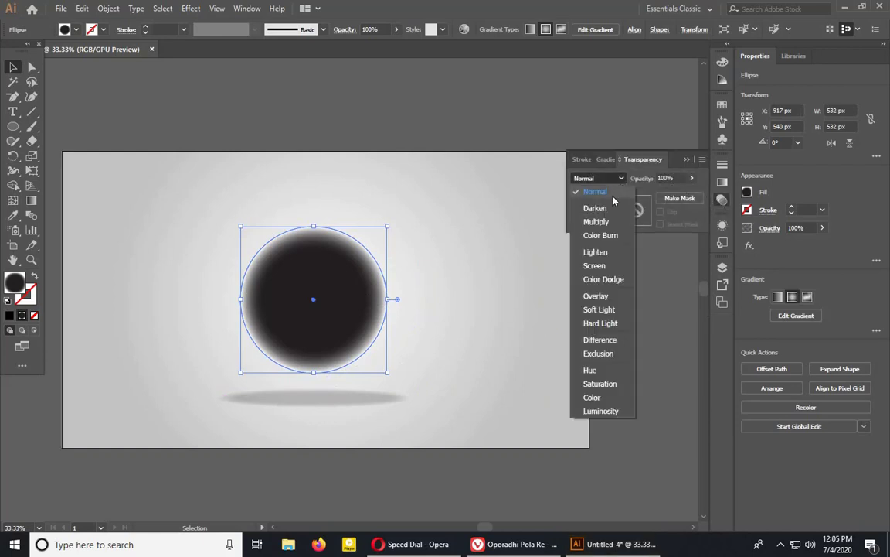
pyautogui.click(595, 266)
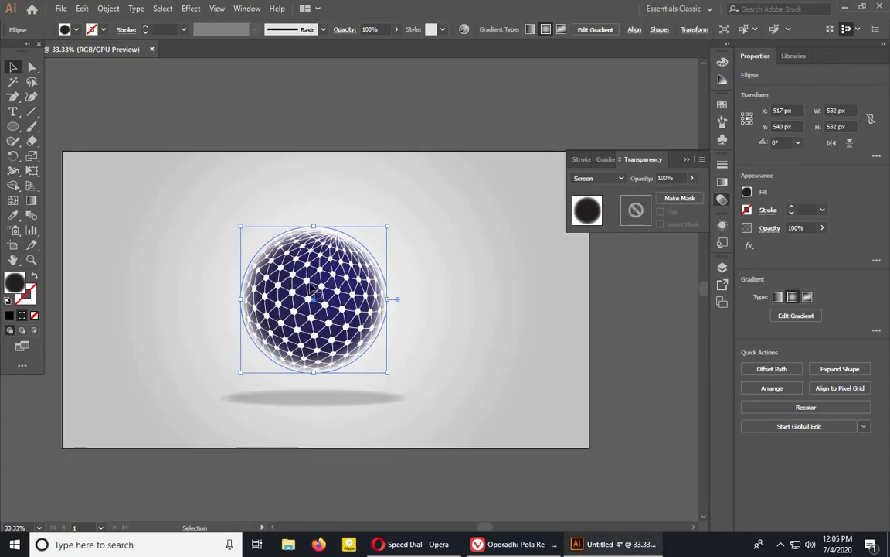
pyautogui.click(621, 379)
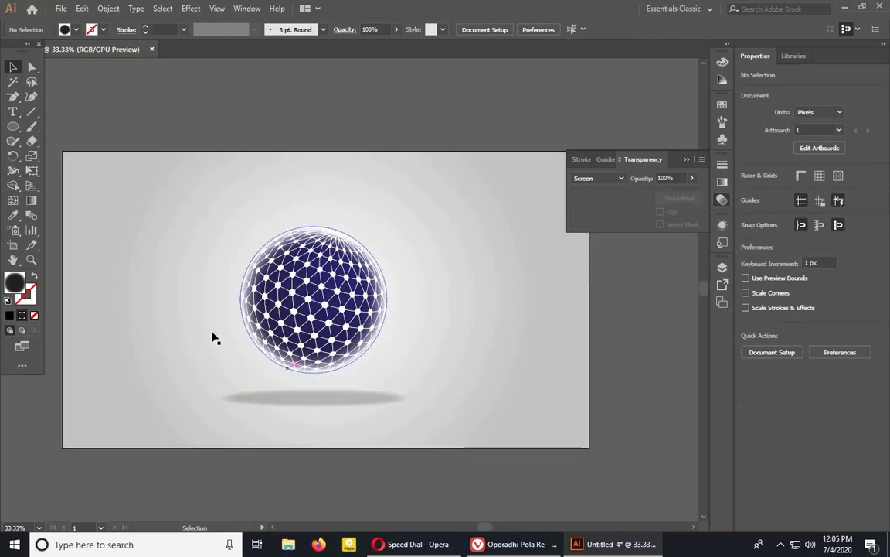
pyautogui.hotkey('ctrl', 'shift', 'F10')
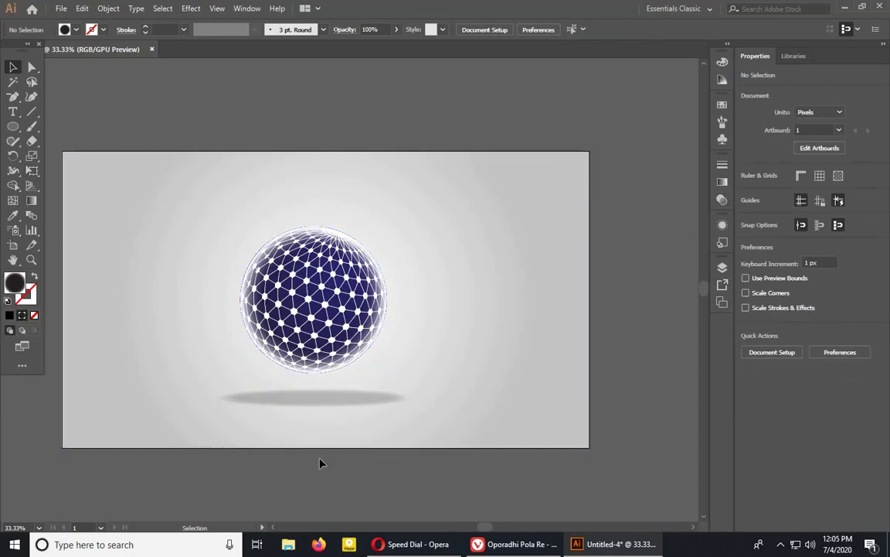